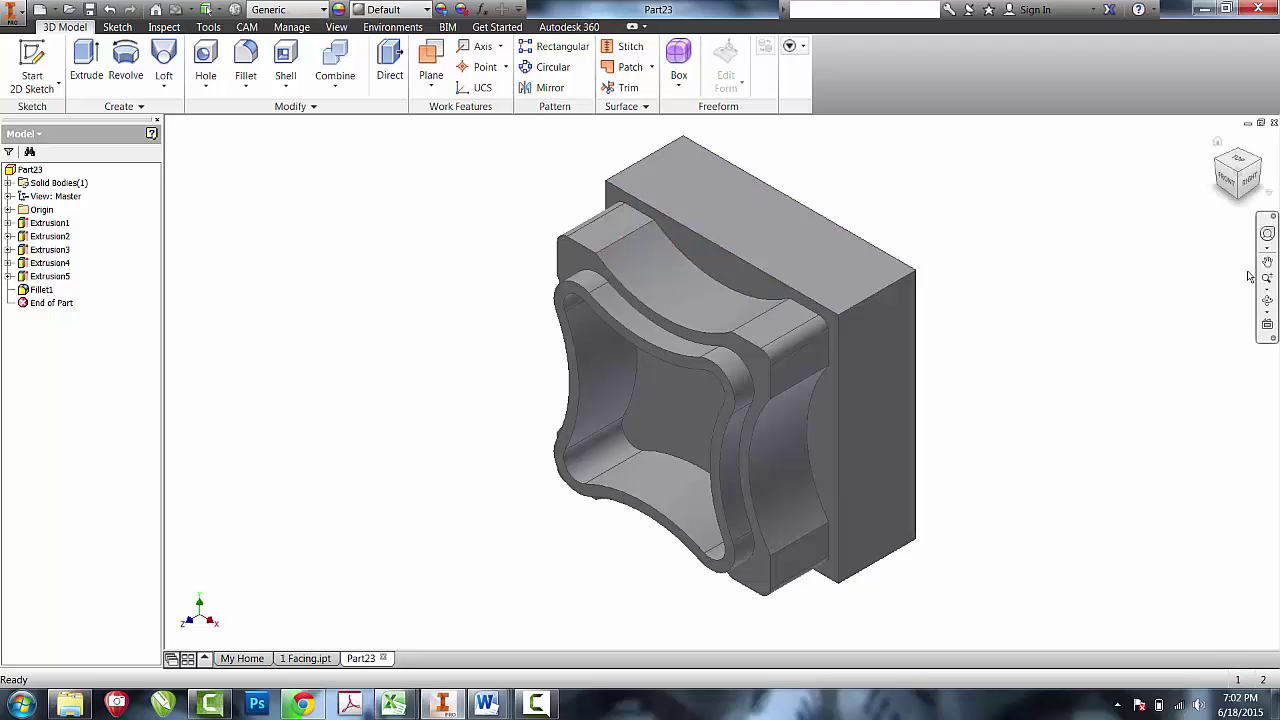
- Start a new 2D sketch on the base's flat back face
left_click(1267, 300)
left_click_drag(871, 344, 829, 366)
left_click(32, 68)
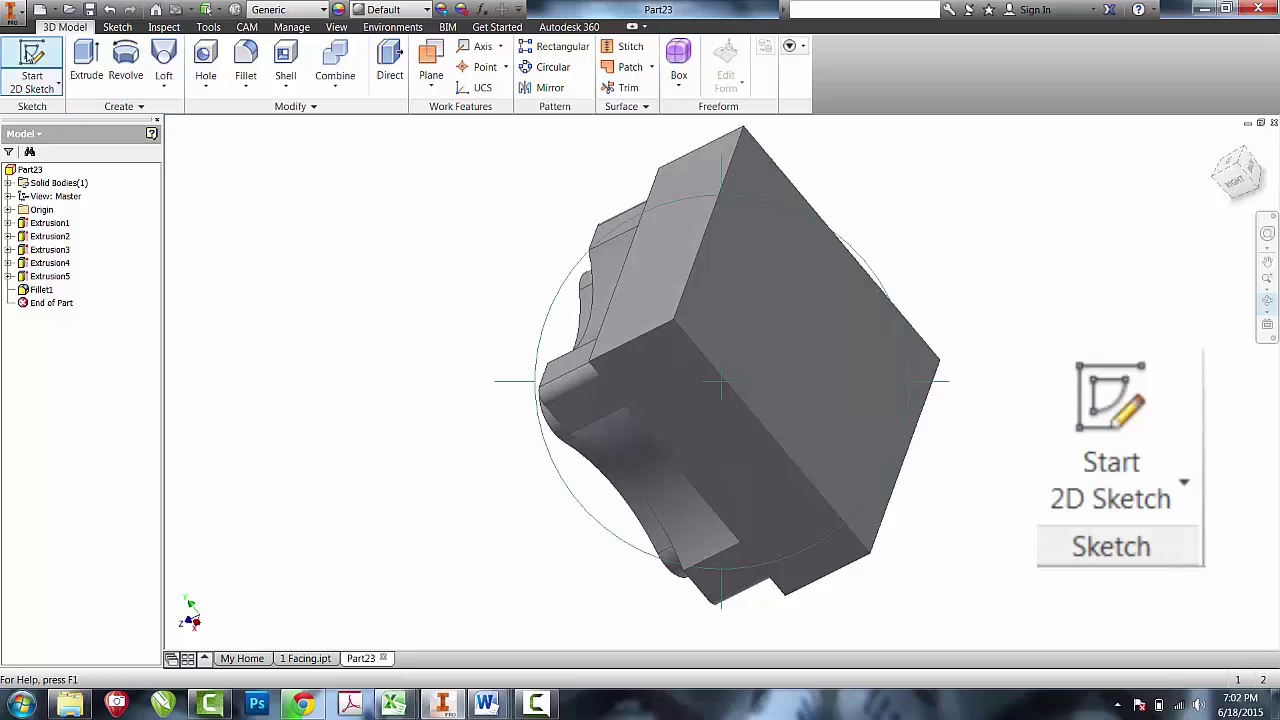
left_click(762, 300)
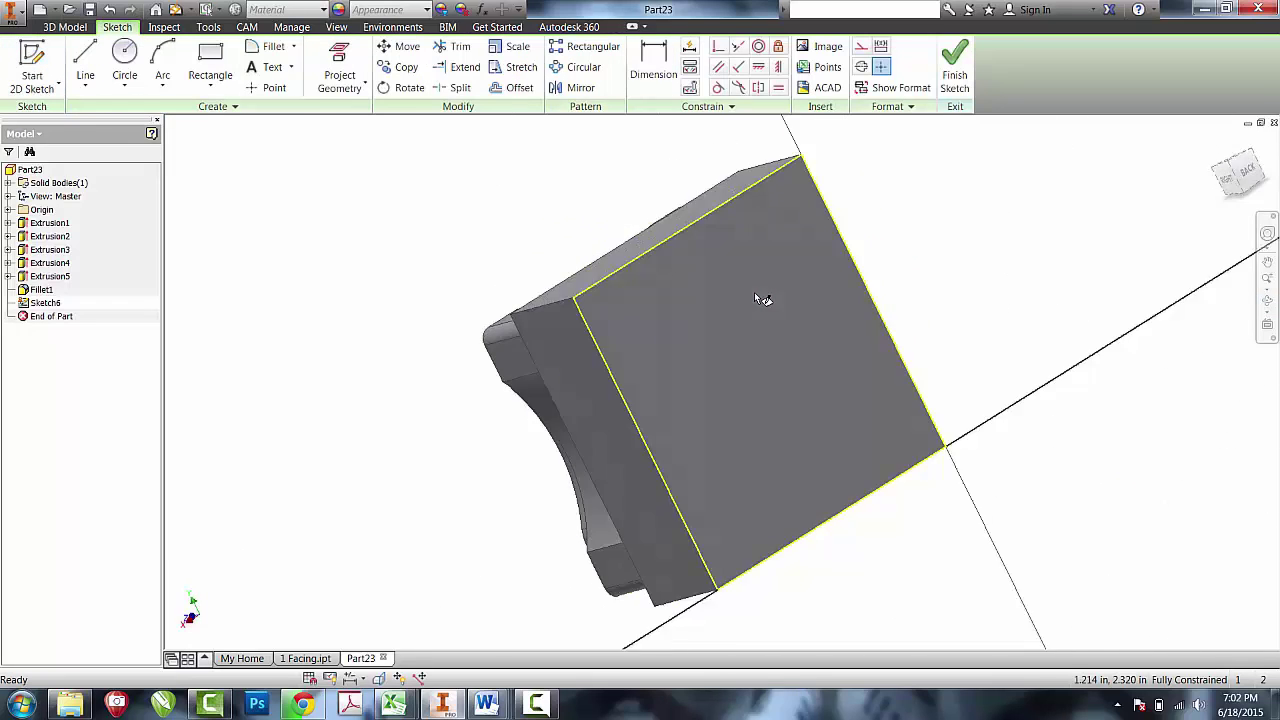
- Project the front boss's curved outline into the back-face sketch and finish it
left_click(1267, 300)
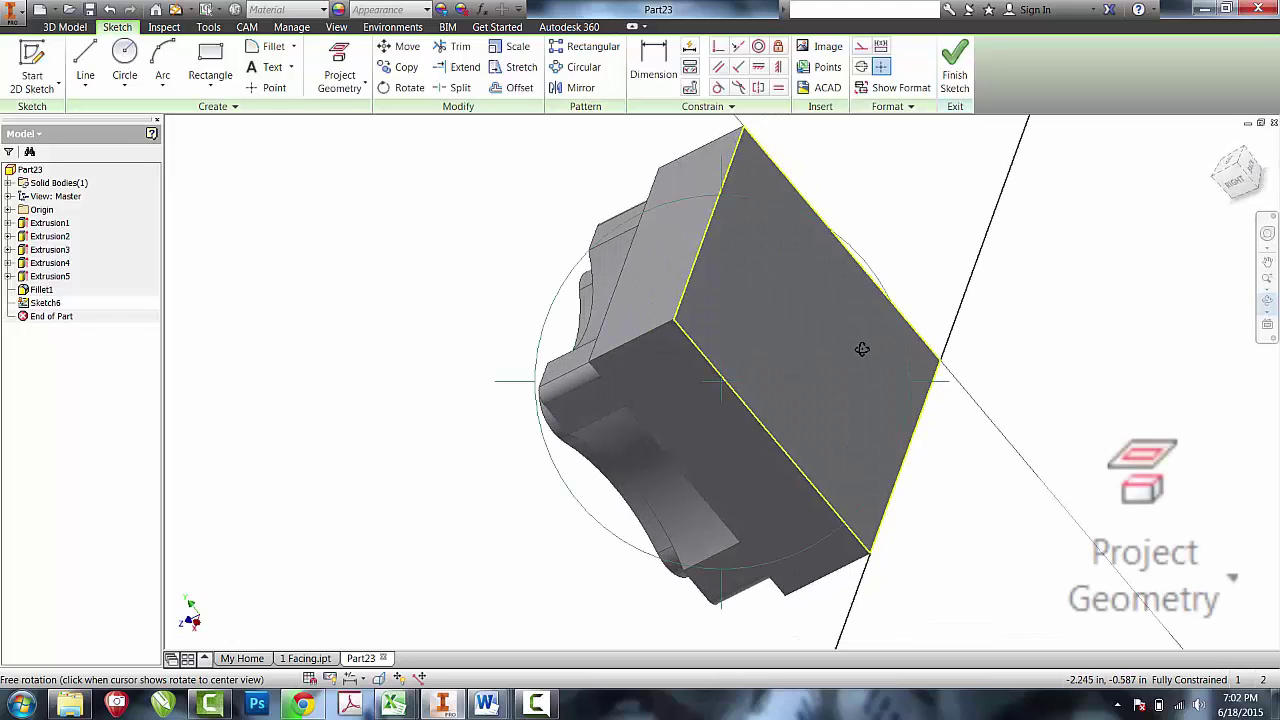
left_click_drag(689, 297, 766, 363)
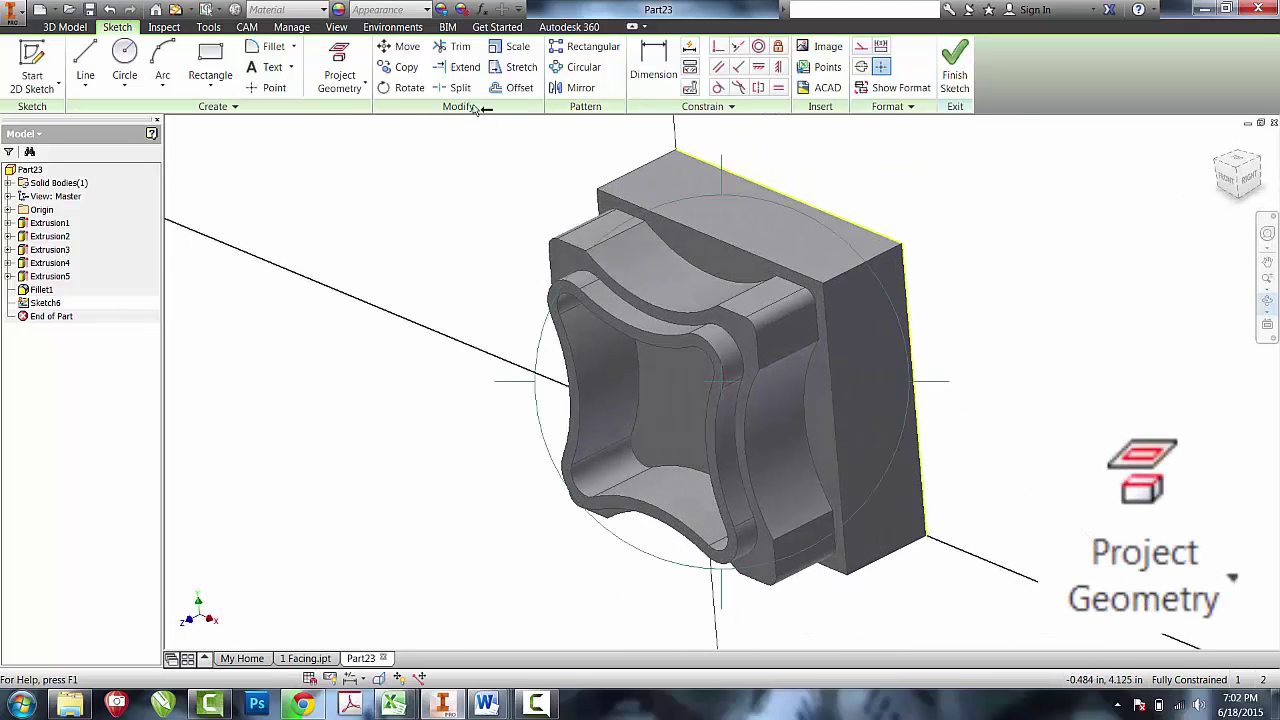
left_click(339, 70)
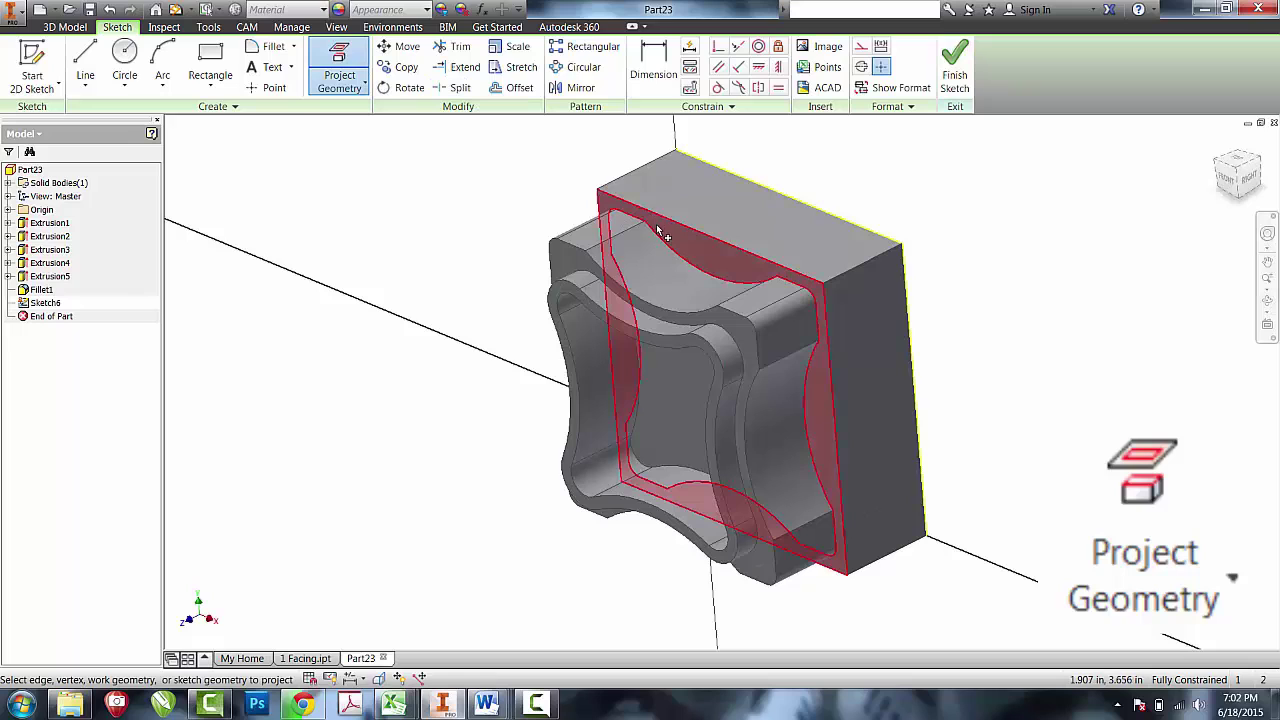
left_click(1267, 300)
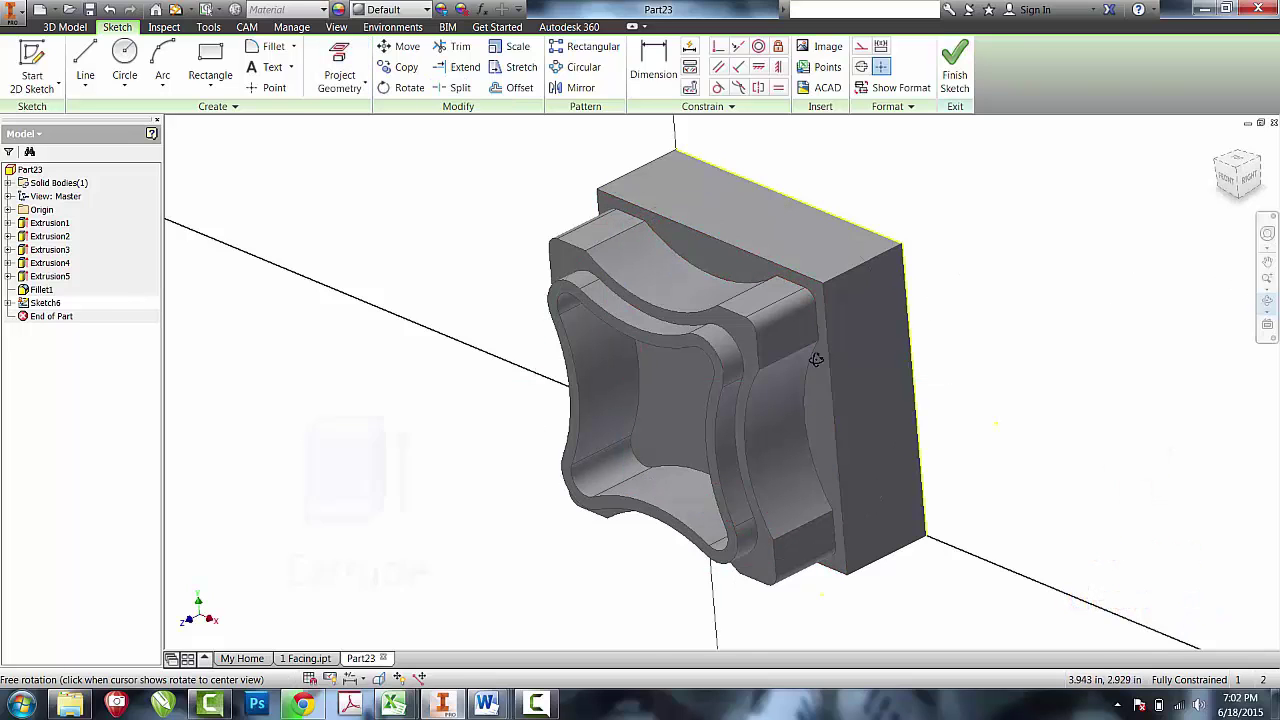
left_click_drag(816, 360, 737, 366)
left_click(954, 78)
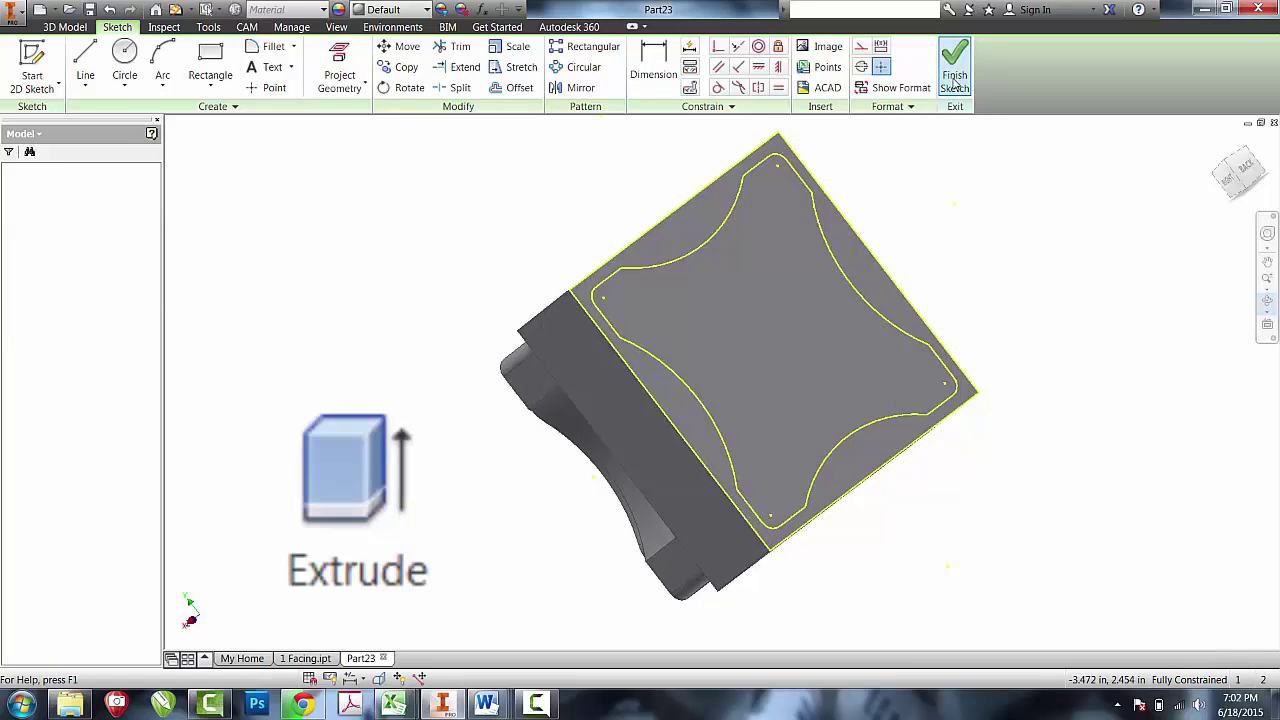
- Extrude-cut the band around the projected curved profile 0.625 deep
left_click(86, 60)
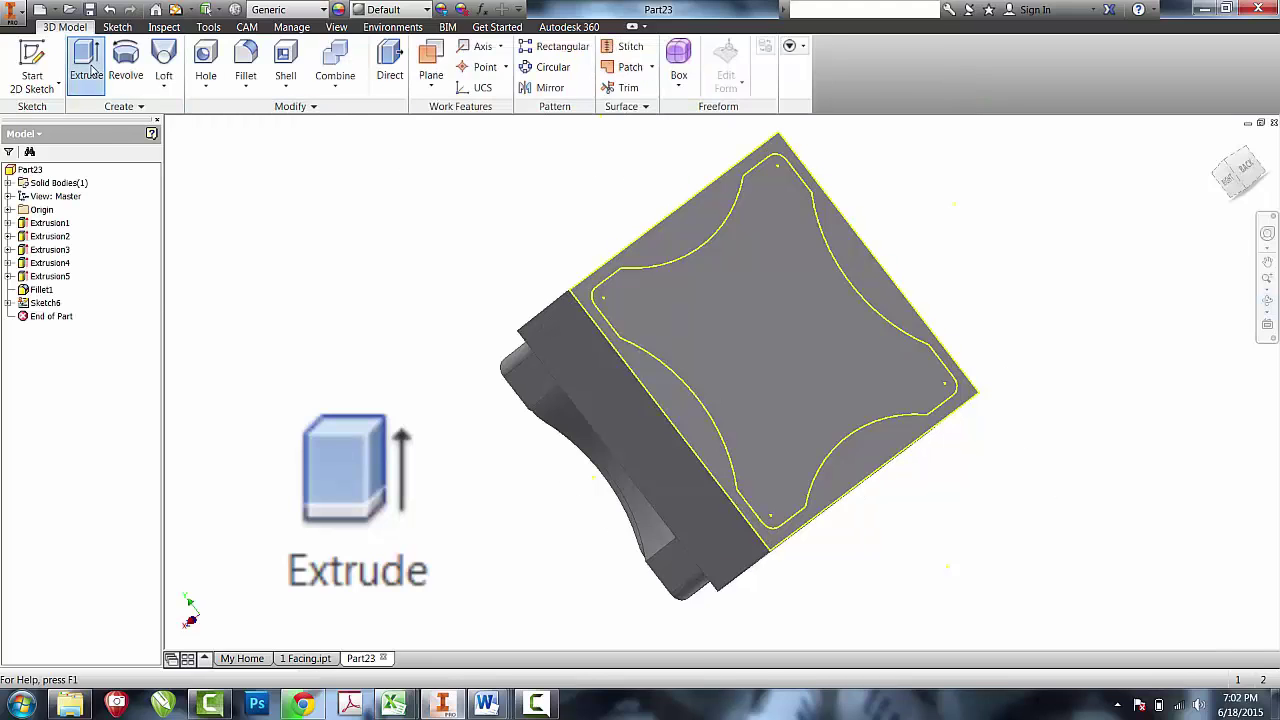
left_click(585, 288)
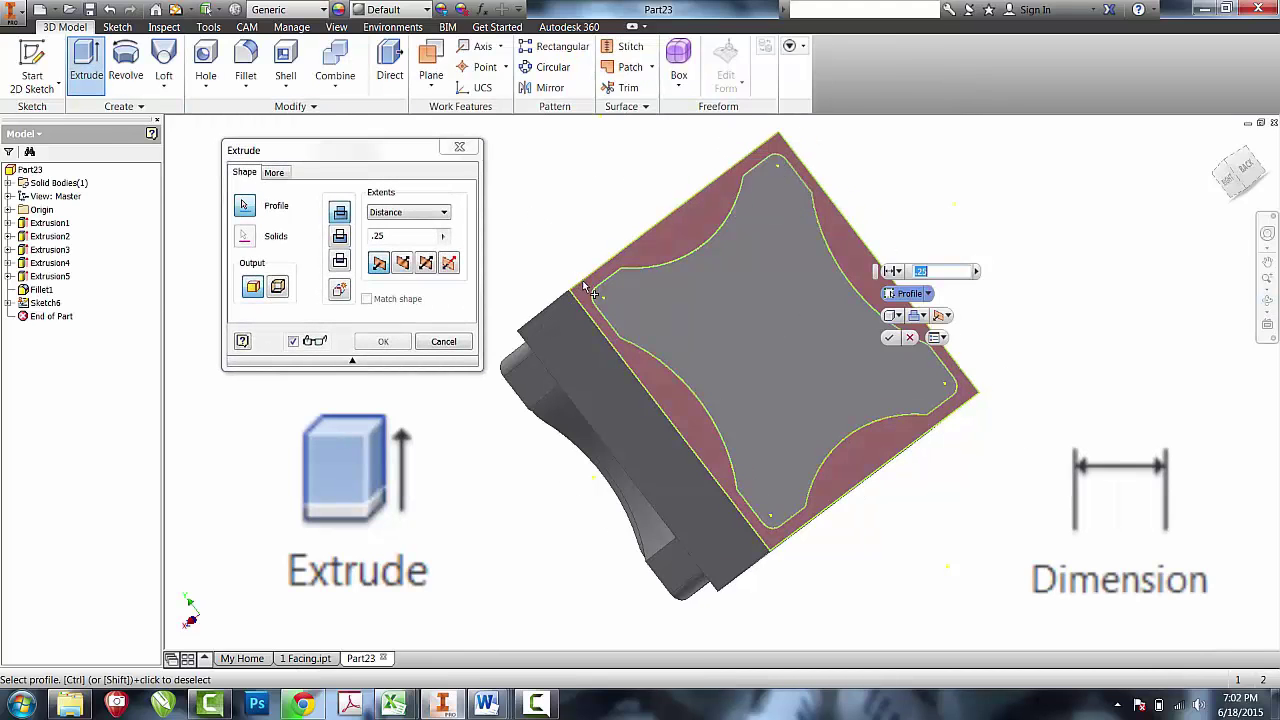
left_click(340, 237)
type(".62")
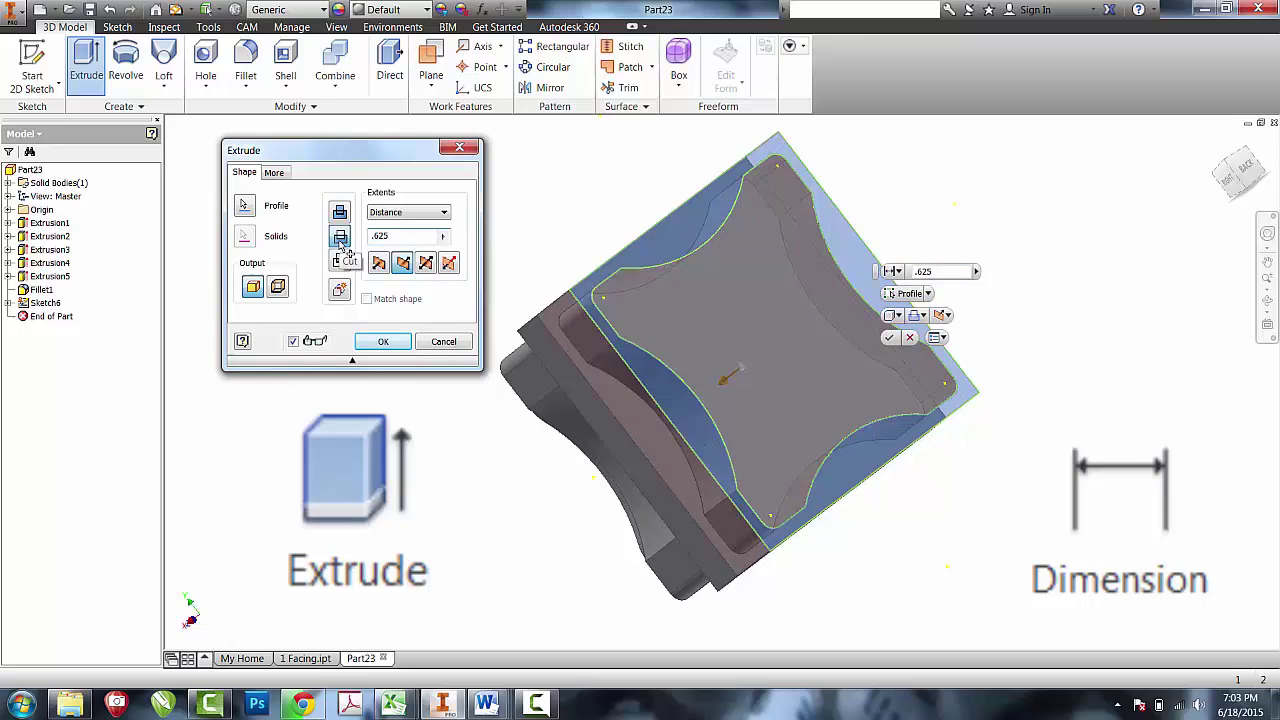
key("Return")
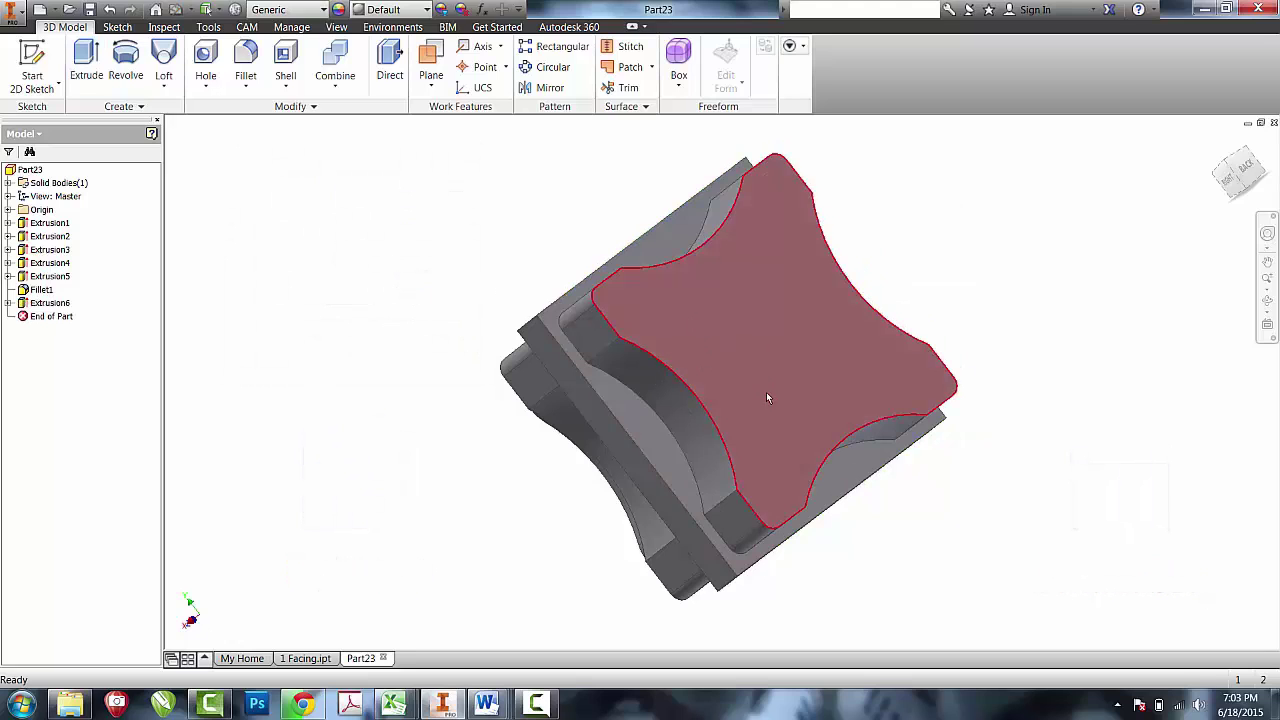
- Start a new sketch on the cut back boss face
left_click(1267, 300)
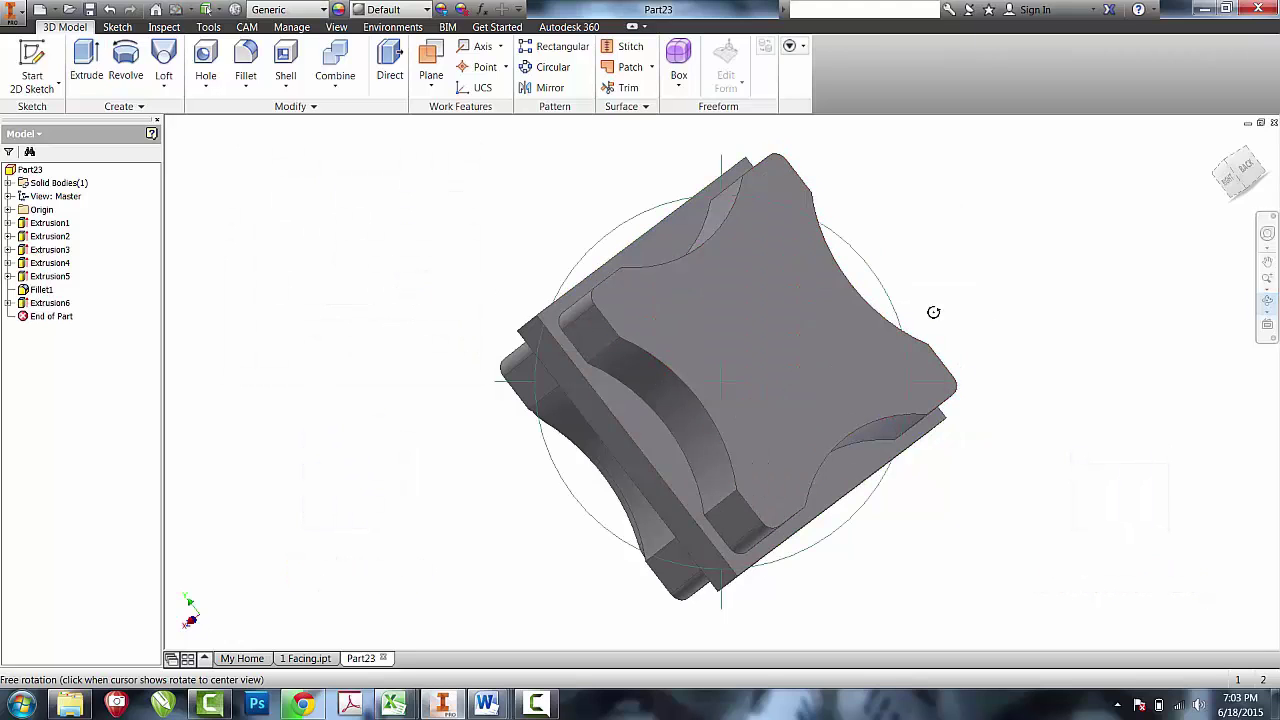
left_click_drag(734, 341, 845, 337)
key("s")
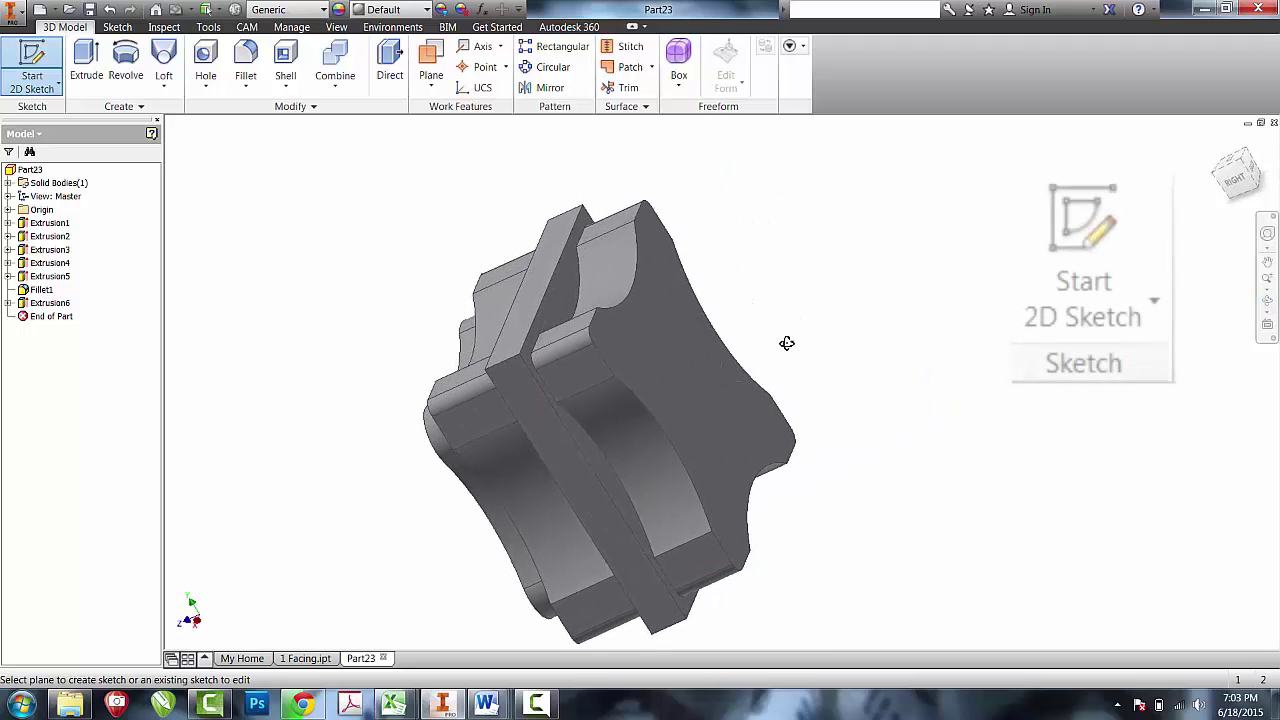
left_click(690, 362)
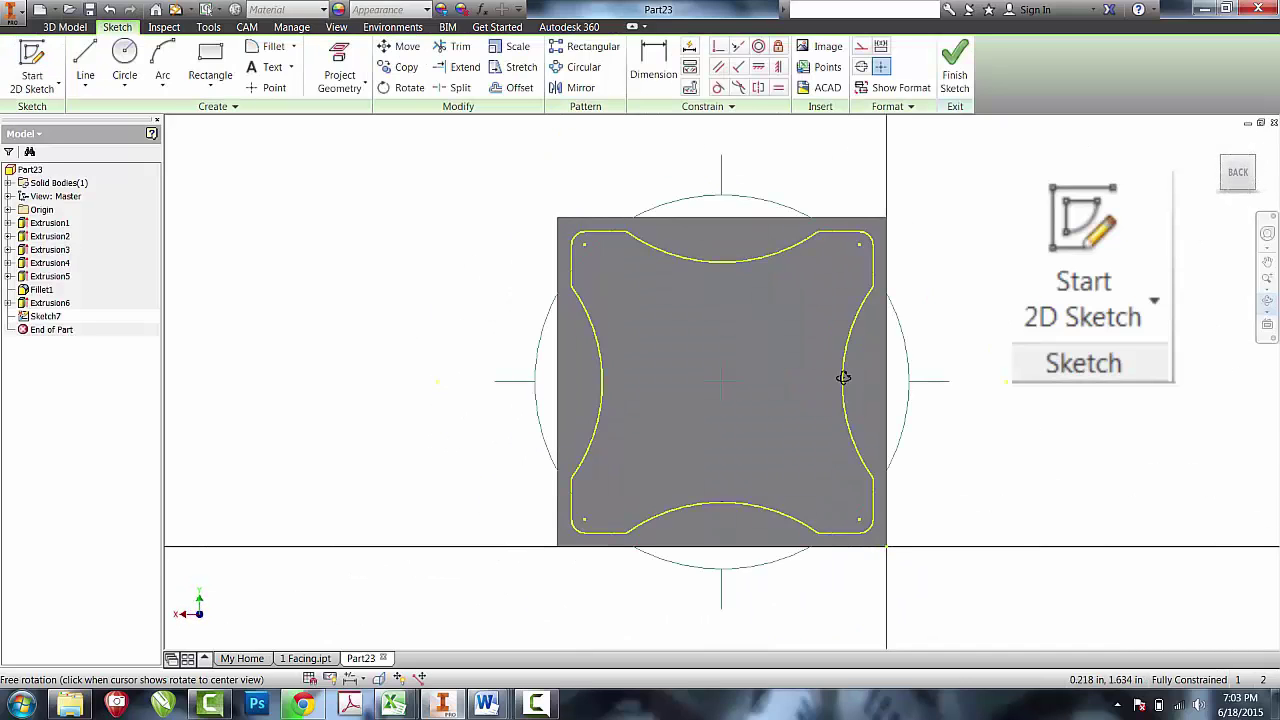
- Project the front pocket's curved rim outline into the sketch and zoom in on it
left_click_drag(843, 377, 894, 383)
key("p")
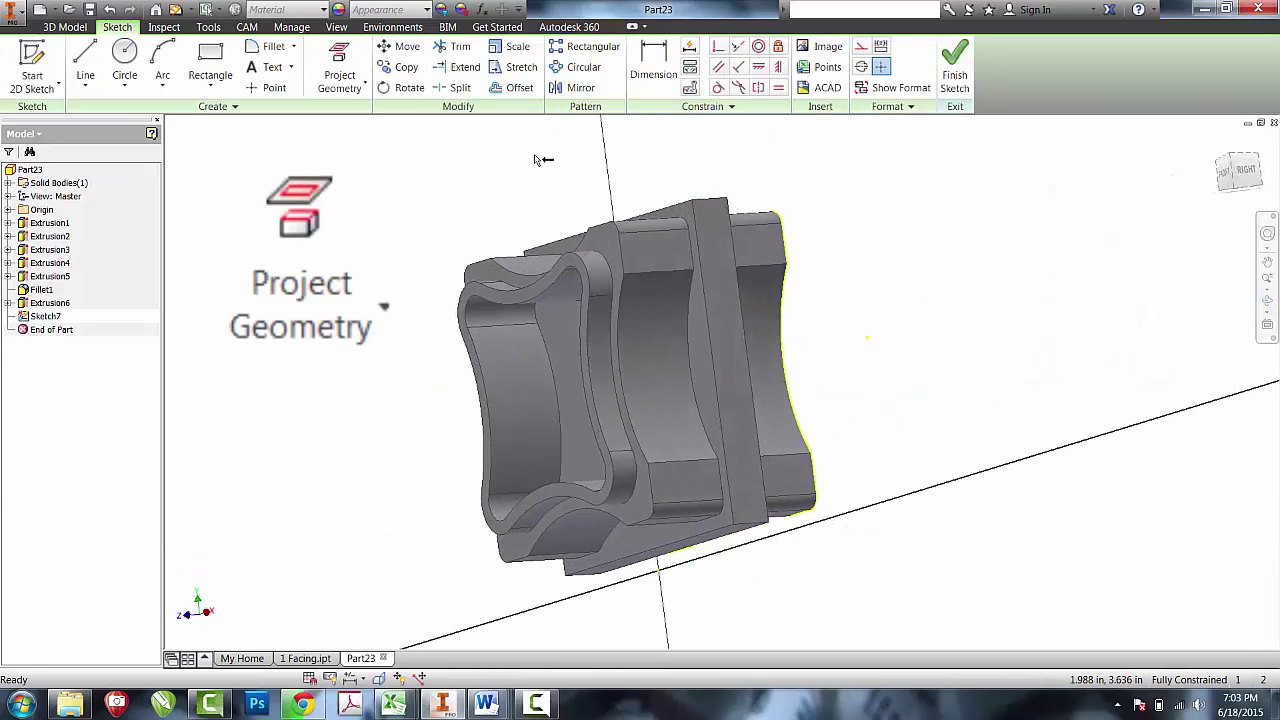
left_click(612, 245)
key("F5")
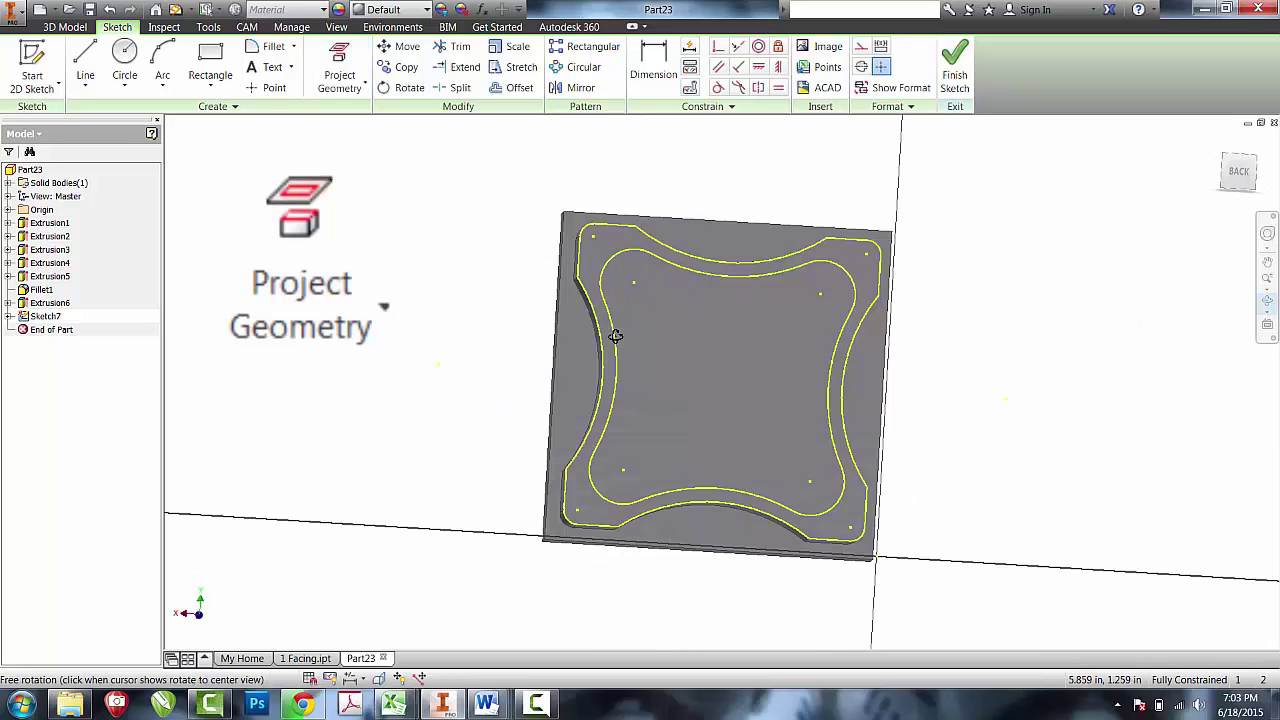
left_click_drag(615, 336, 651, 336)
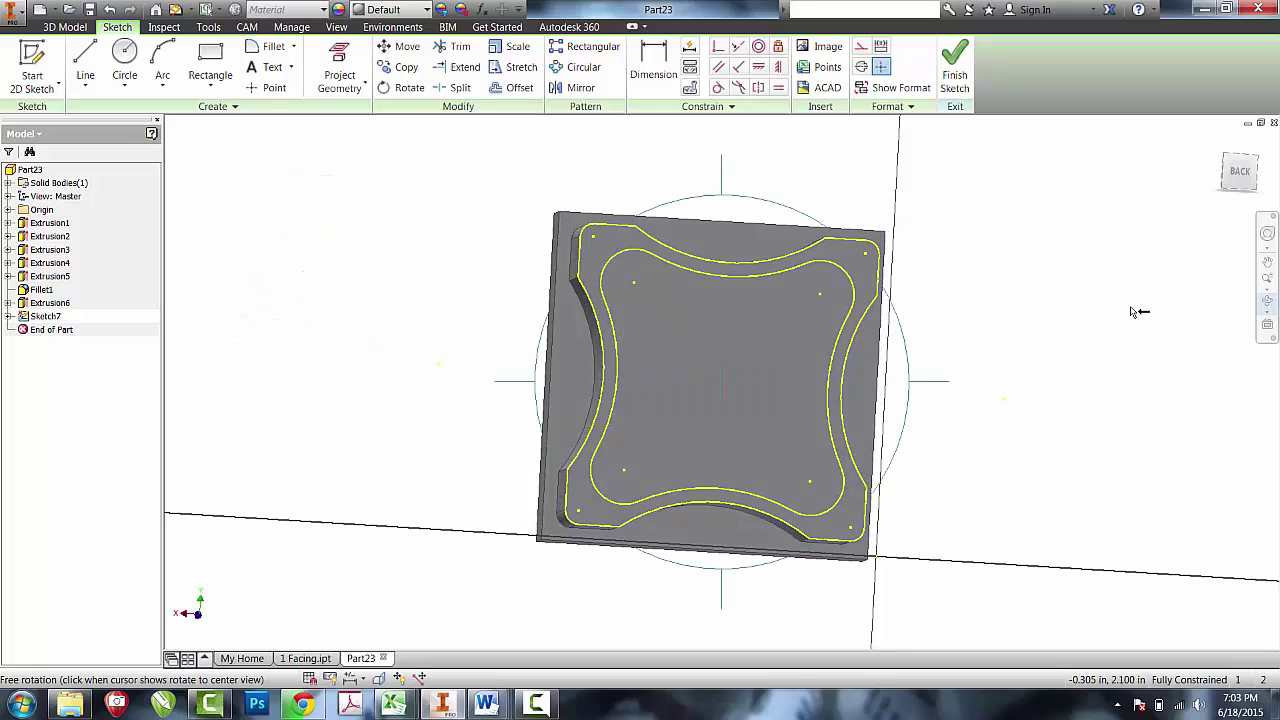
left_click(1267, 296)
left_click(1267, 280)
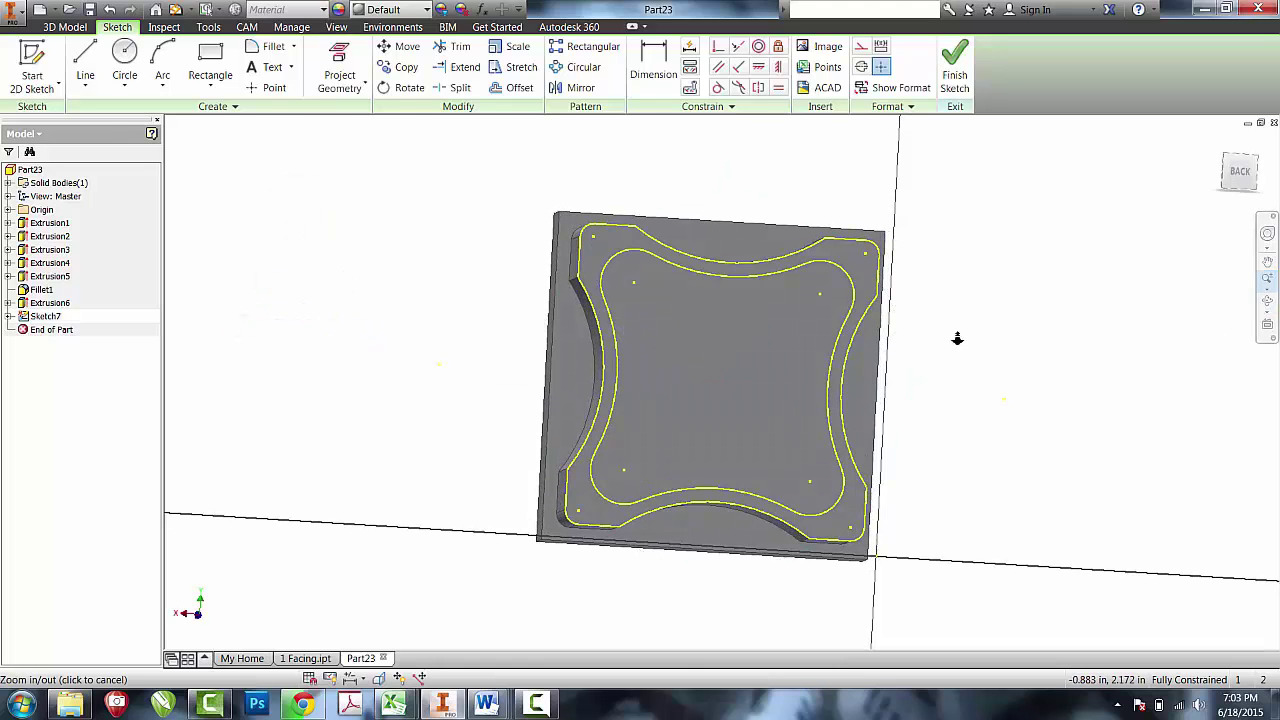
left_click_drag(771, 320, 783, 349)
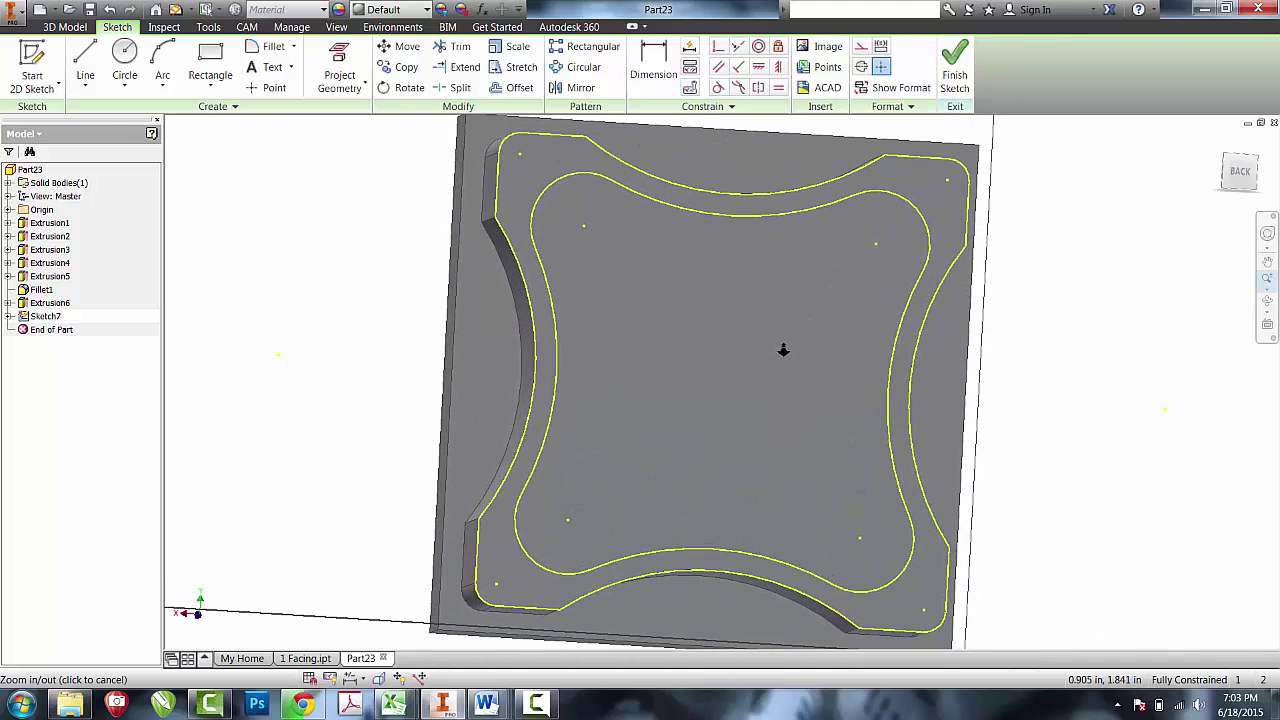
key("o")
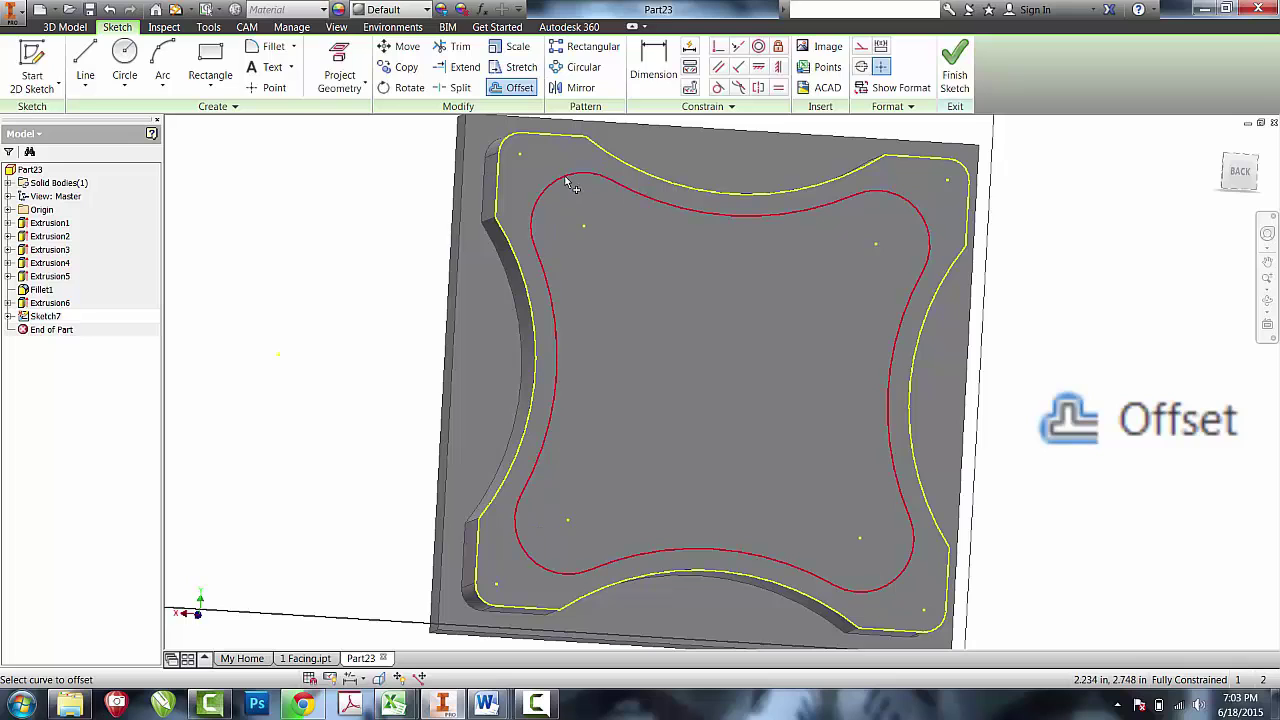
- Offset the inner projected curve 0.049 in, then make the left inner curve construction geometry
left_click(568, 185)
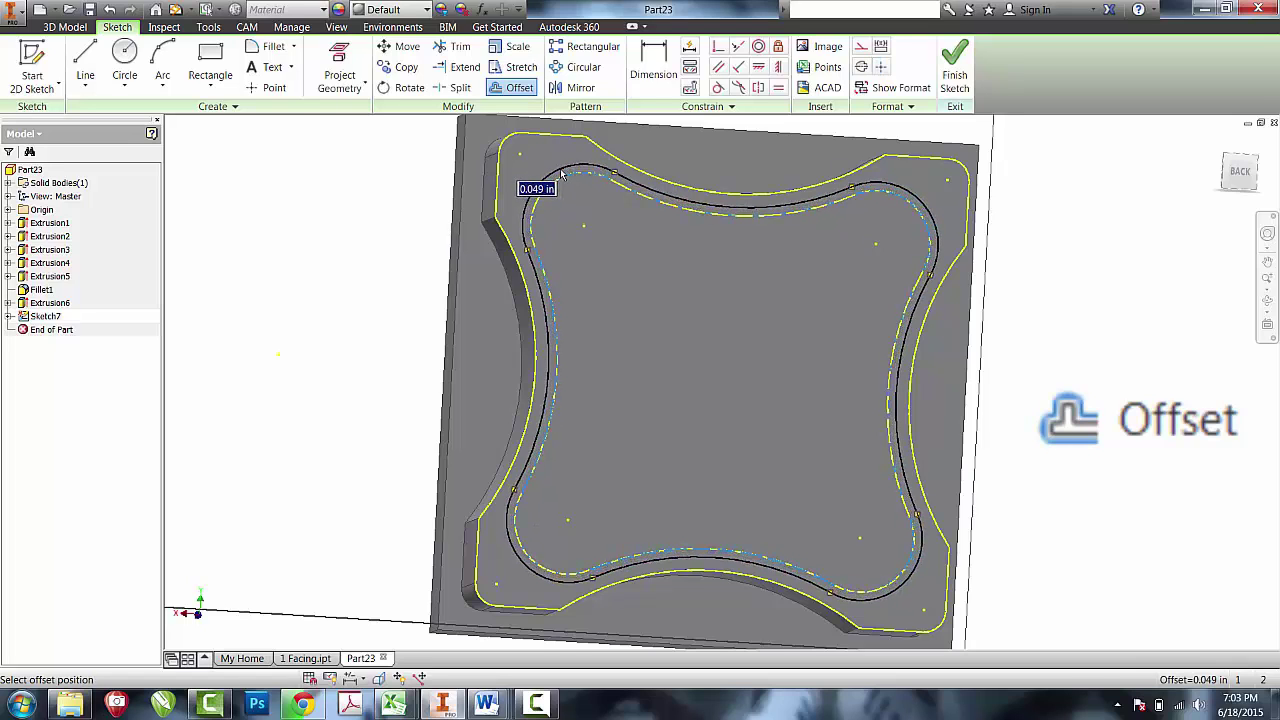
left_click(562, 174)
right_click(590, 152)
left_click(528, 124)
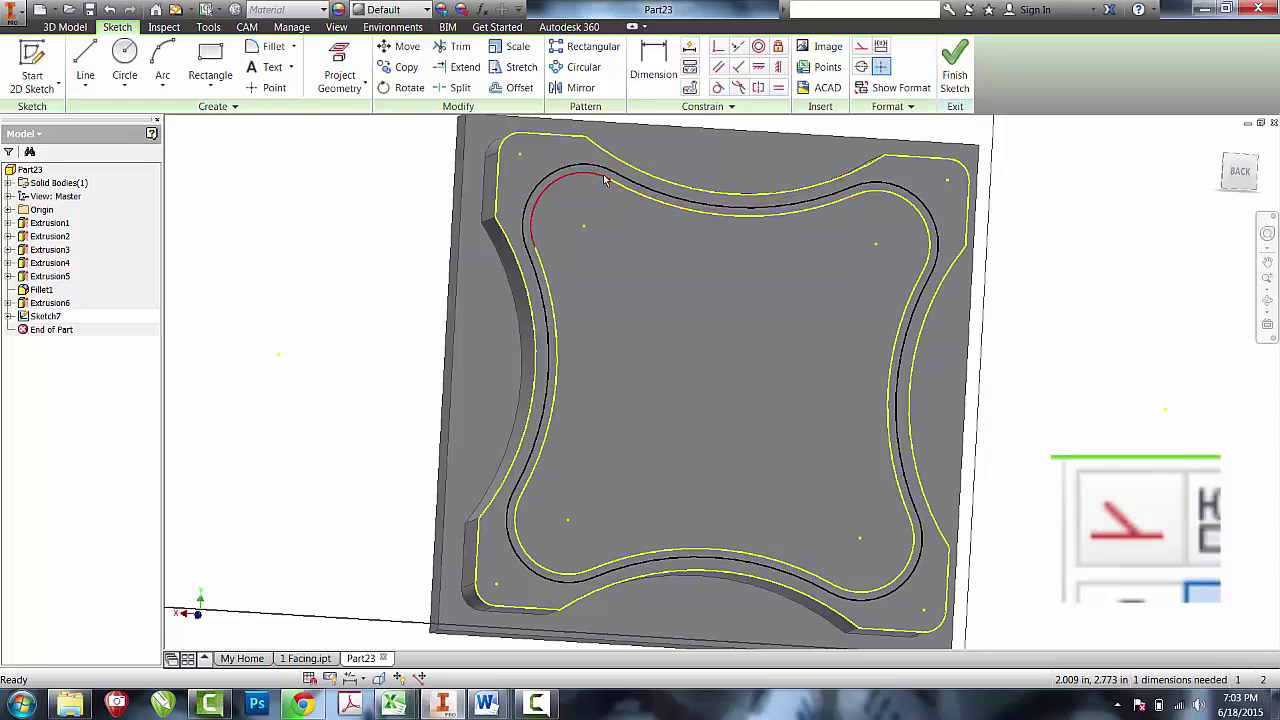
left_click(557, 320)
left_click(861, 47)
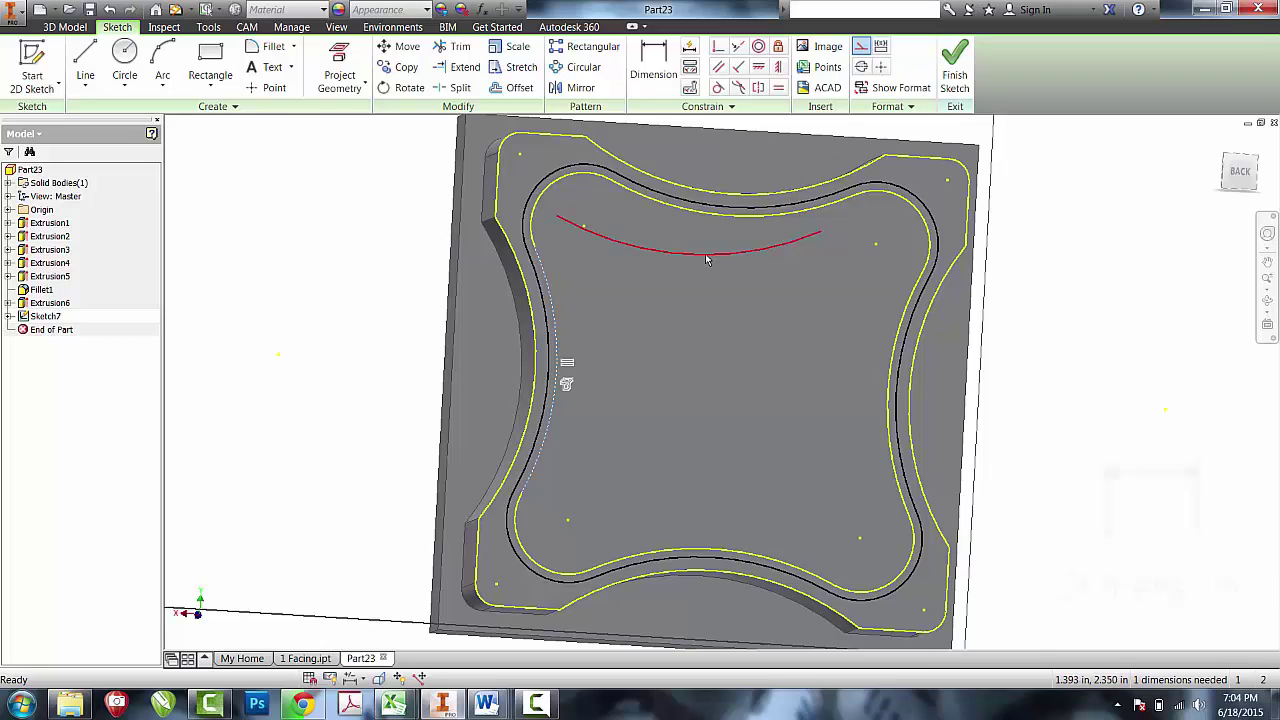
- Dimension the offset profile's top-left corner arc to .003
key("d")
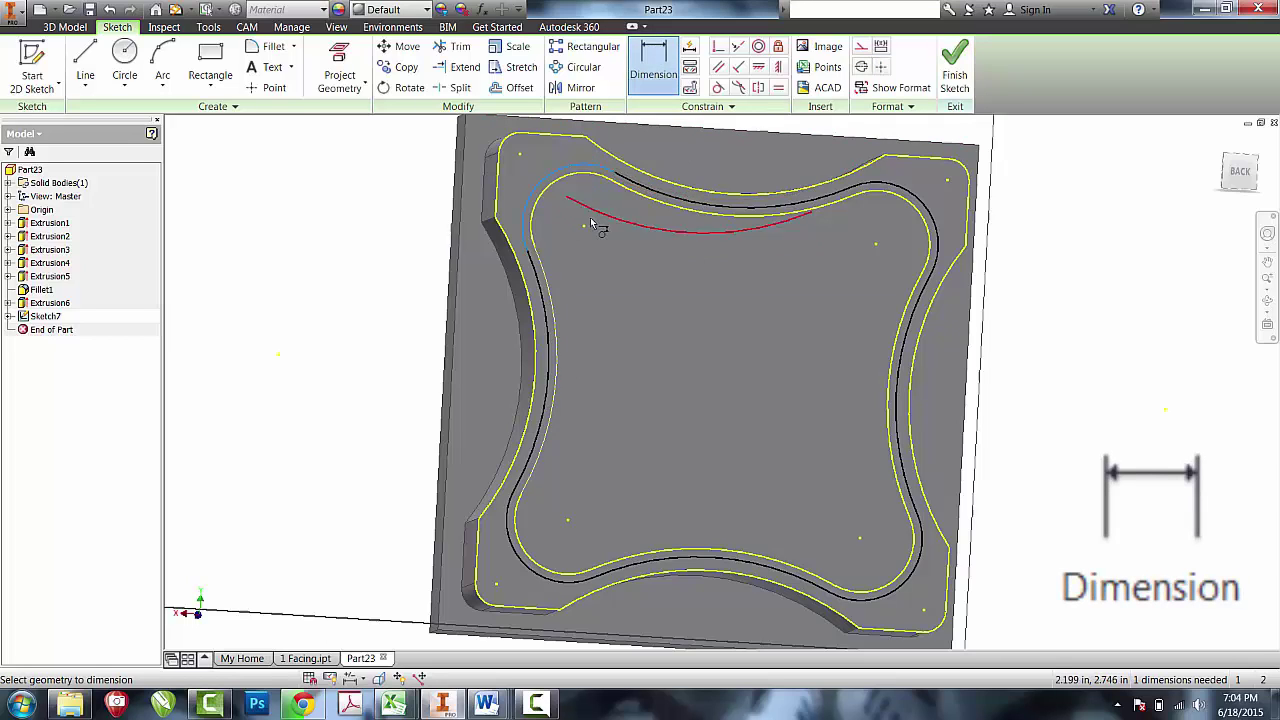
left_click(560, 172)
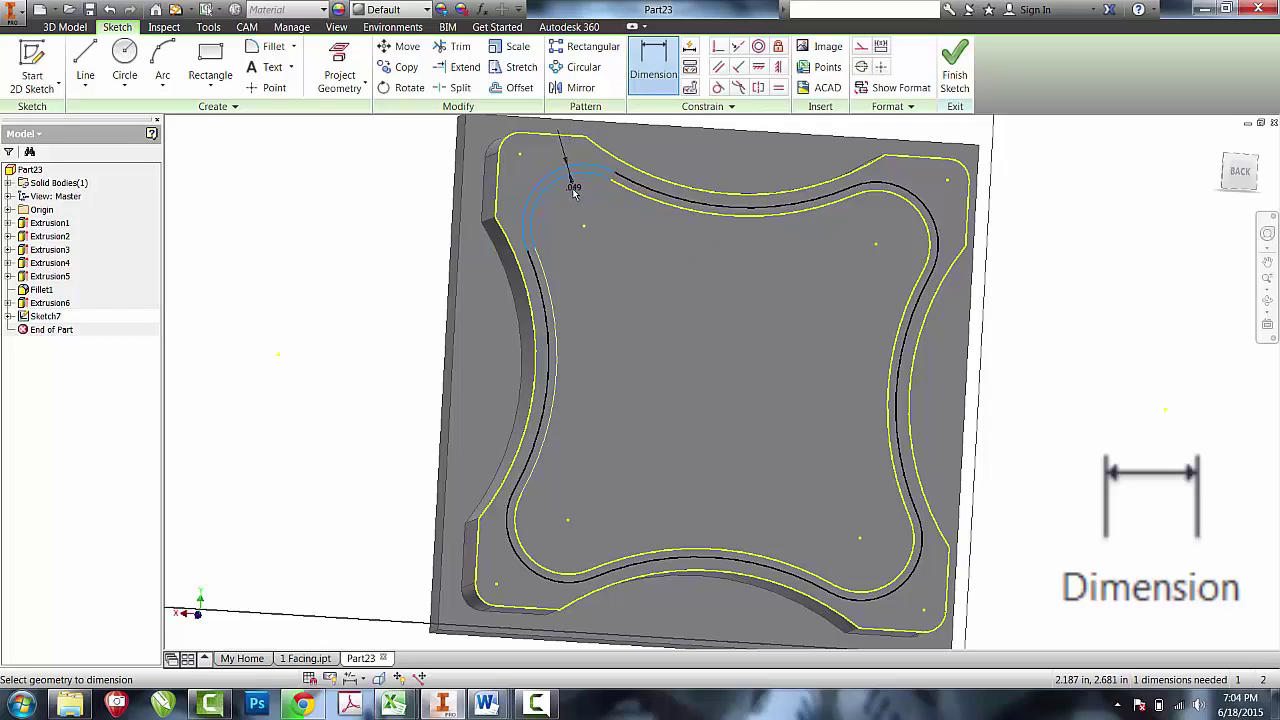
left_click(575, 192)
type(".003")
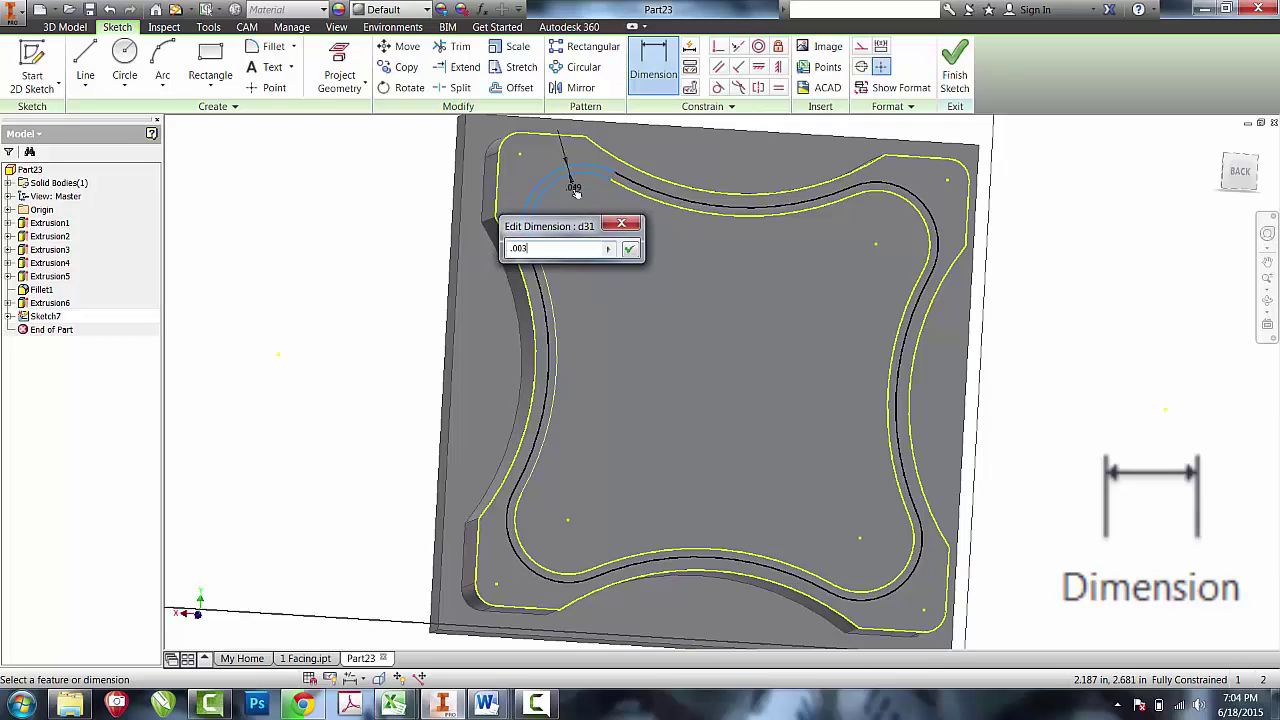
key("Return")
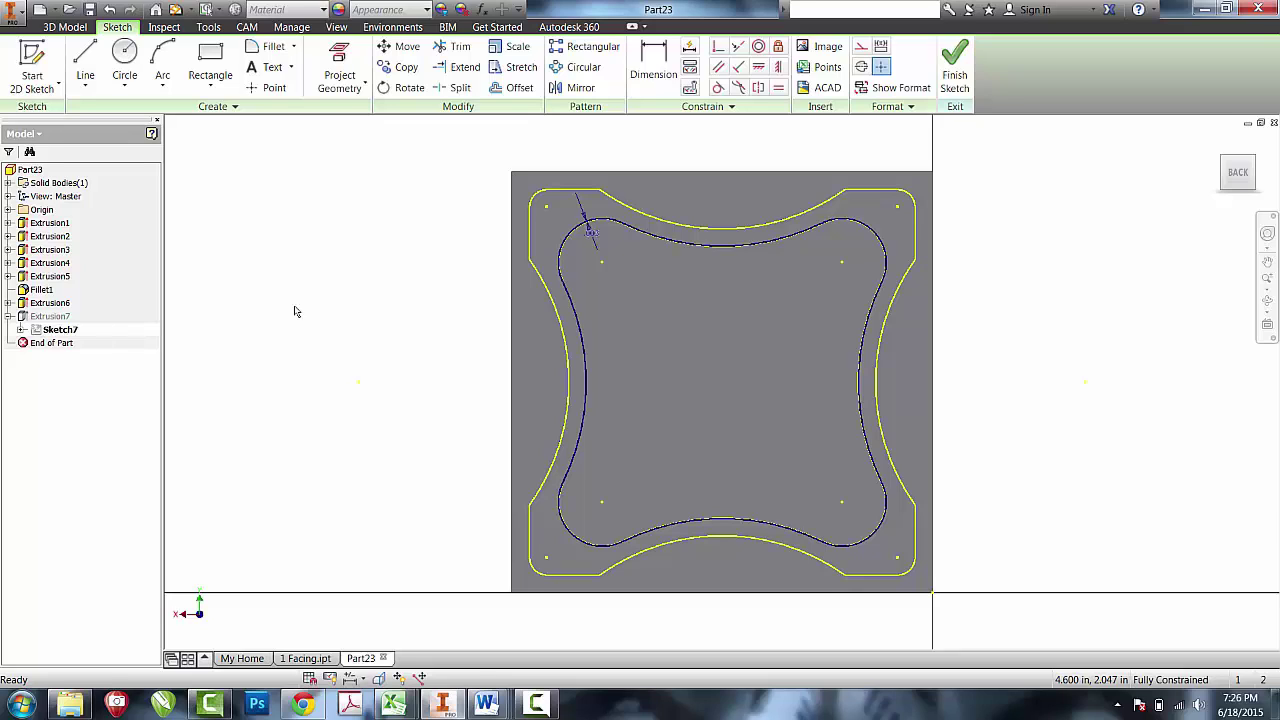
- Draw a .375-diameter circle inside the inner offset profile and drag it into position
key("c")
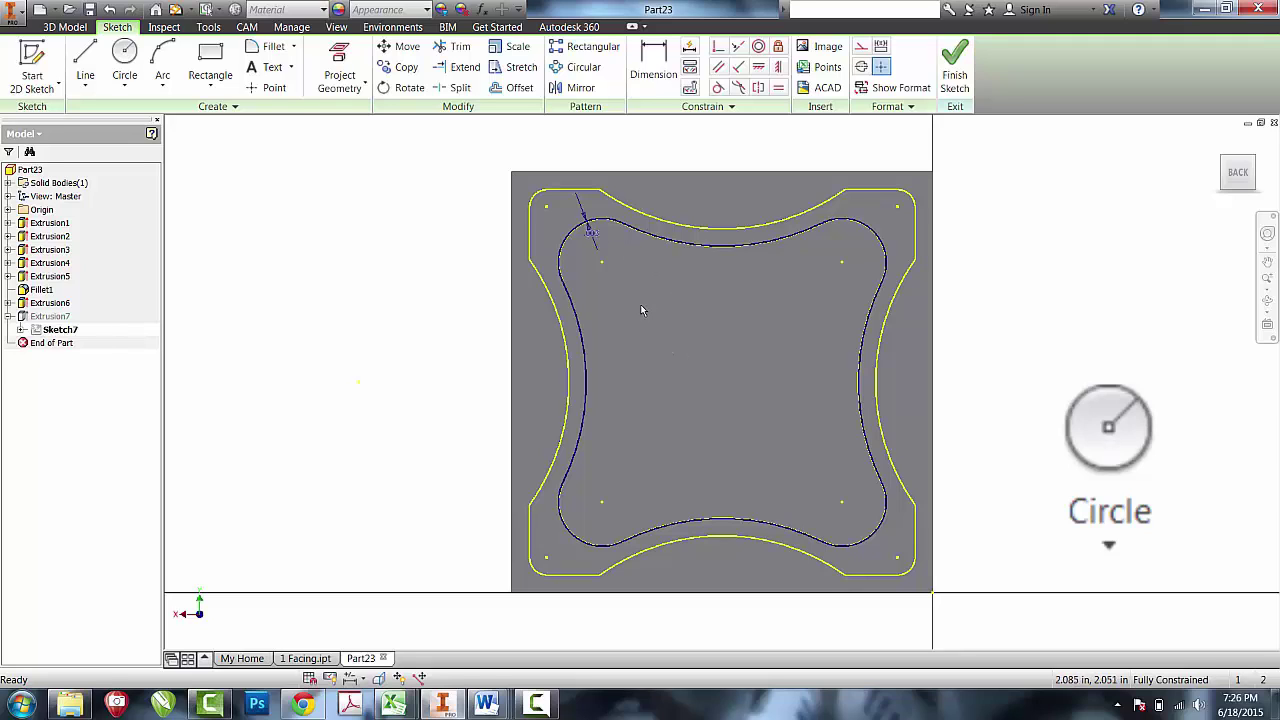
left_click(124, 60)
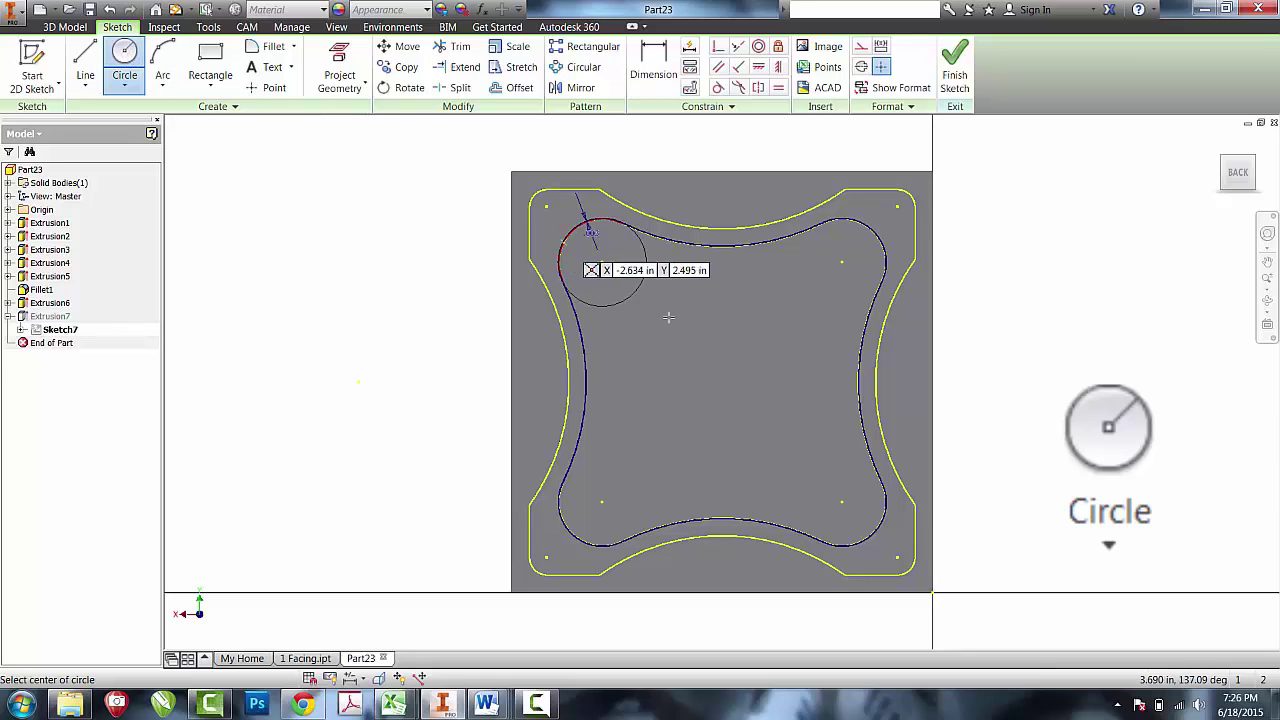
left_click(601, 262)
type(".375")
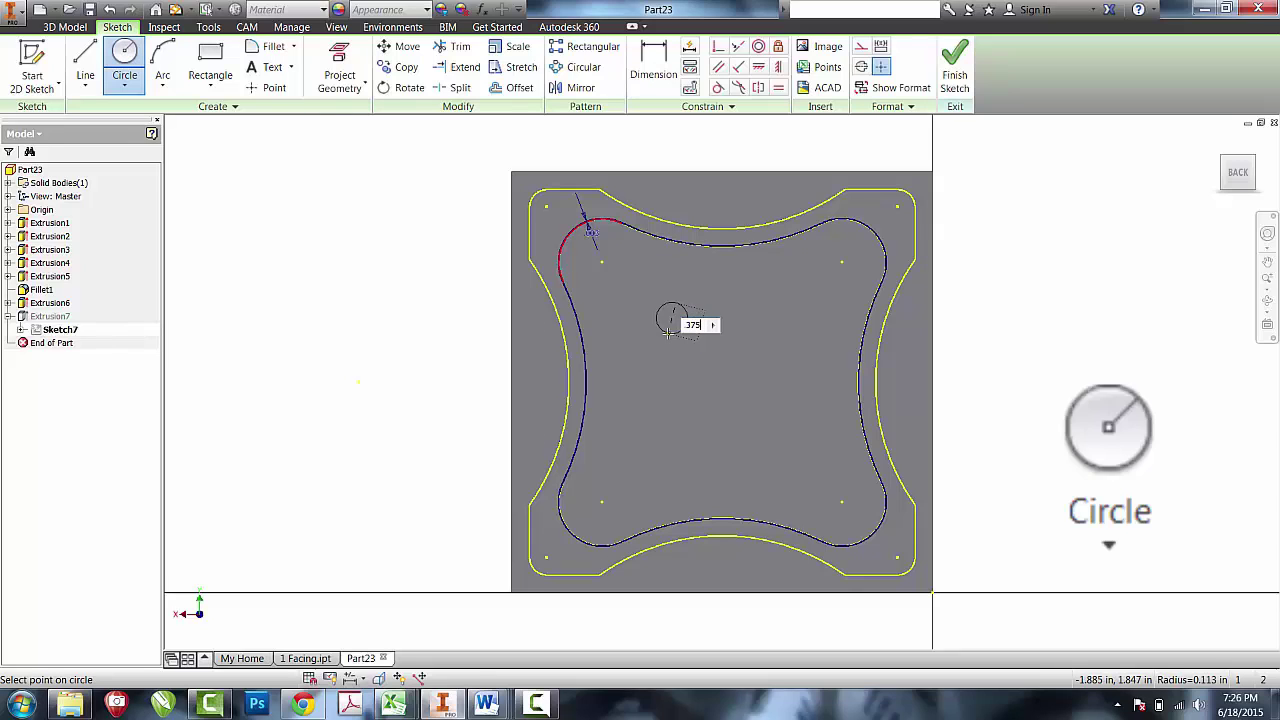
key("Return")
key("Escape")
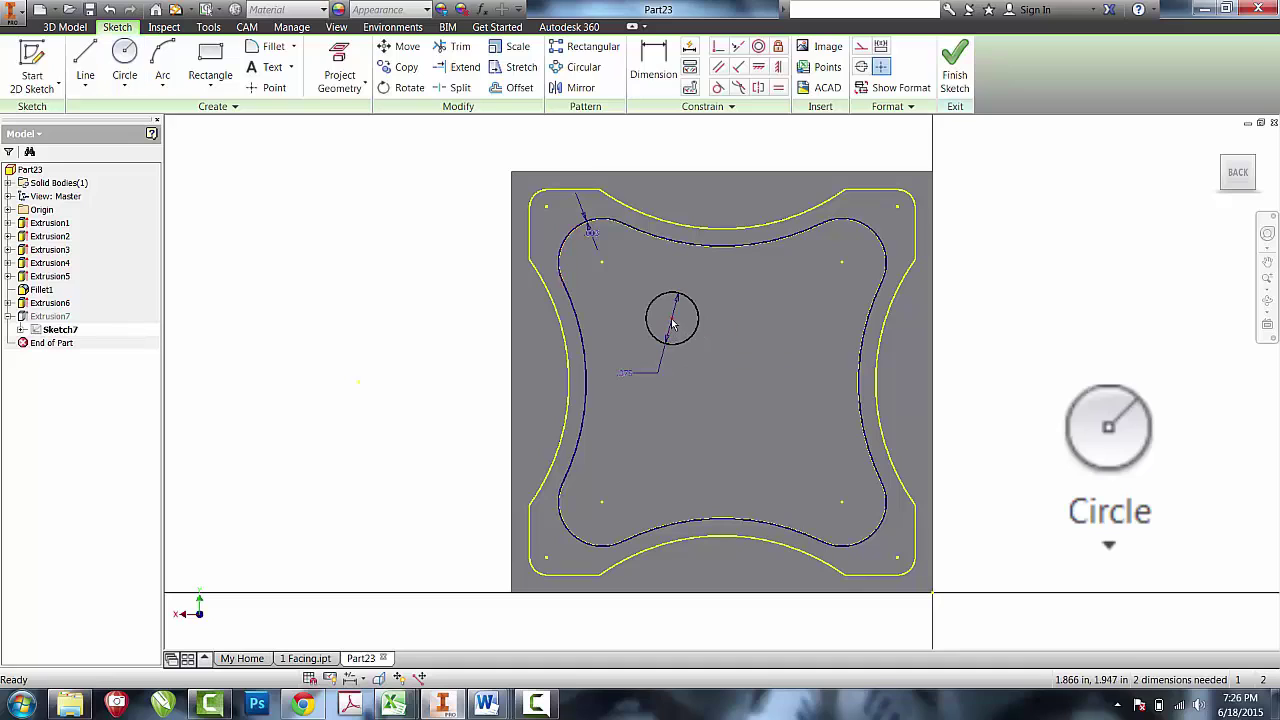
left_click_drag(672, 320, 679, 445)
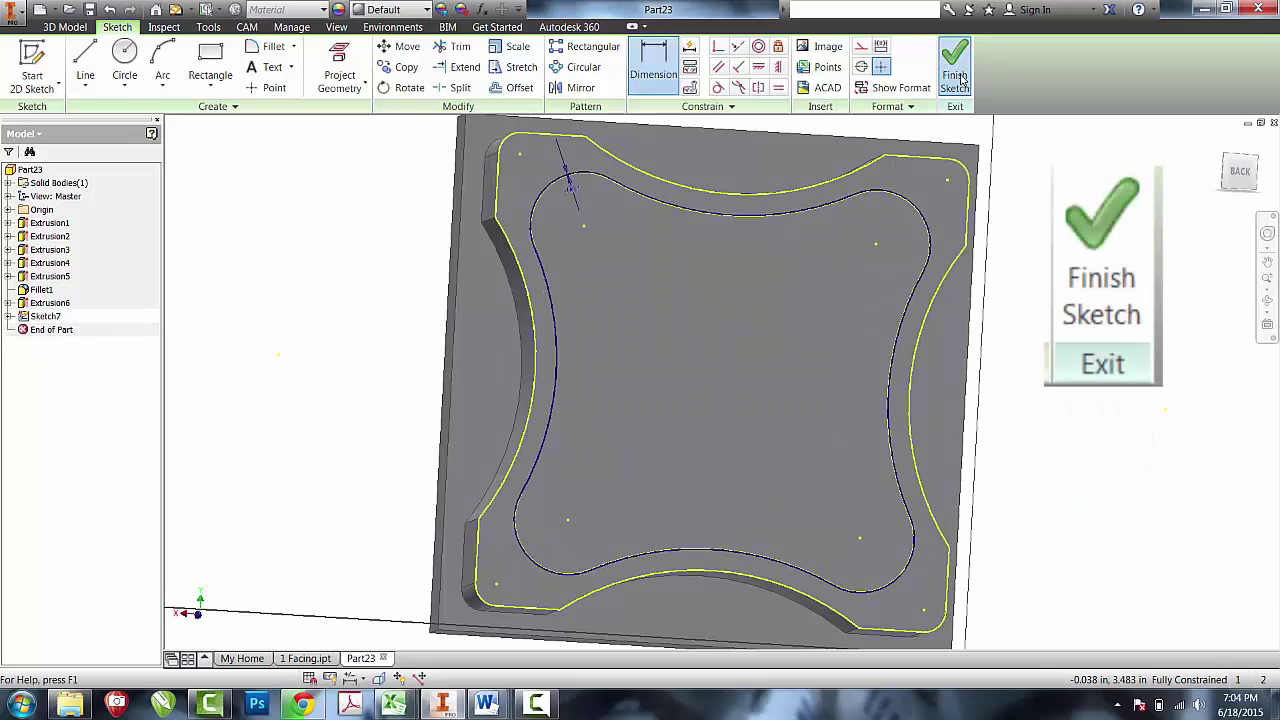
- Finish Sketch7 and extrude-cut its inner profile .25+.0625 deep
left_click(955, 68)
left_click(86, 65)
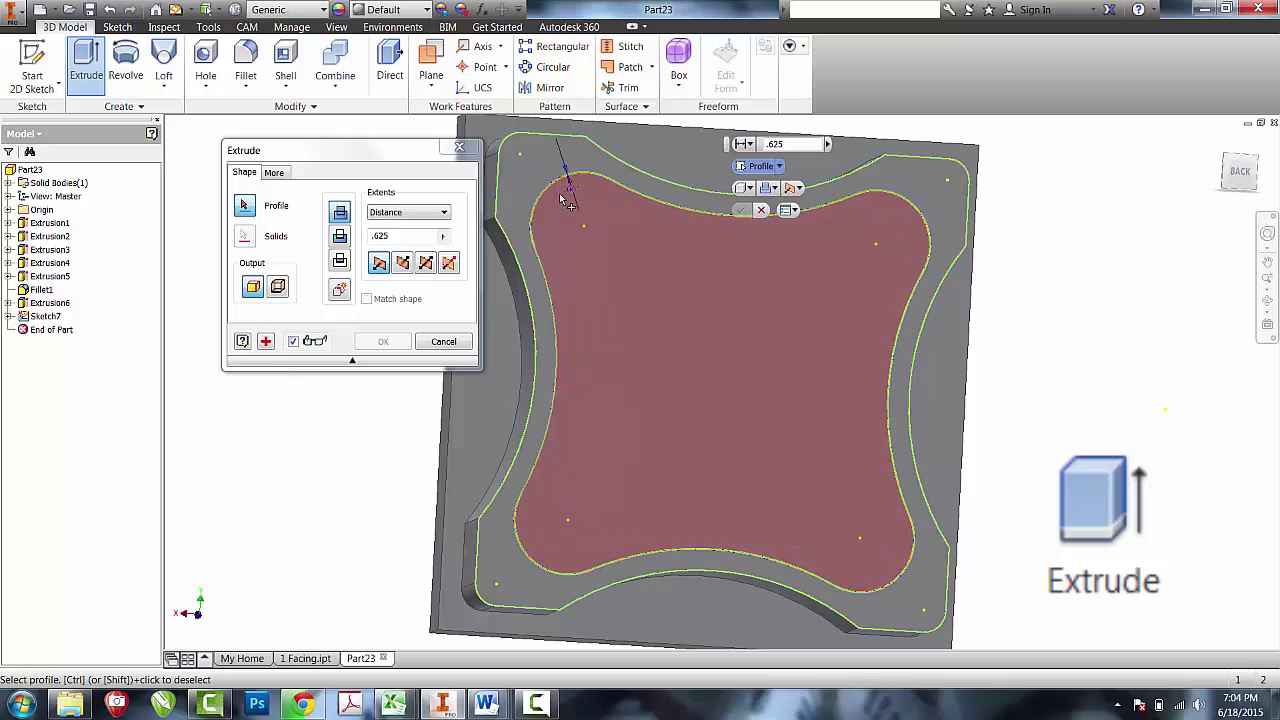
left_click(565, 200)
left_click(341, 238)
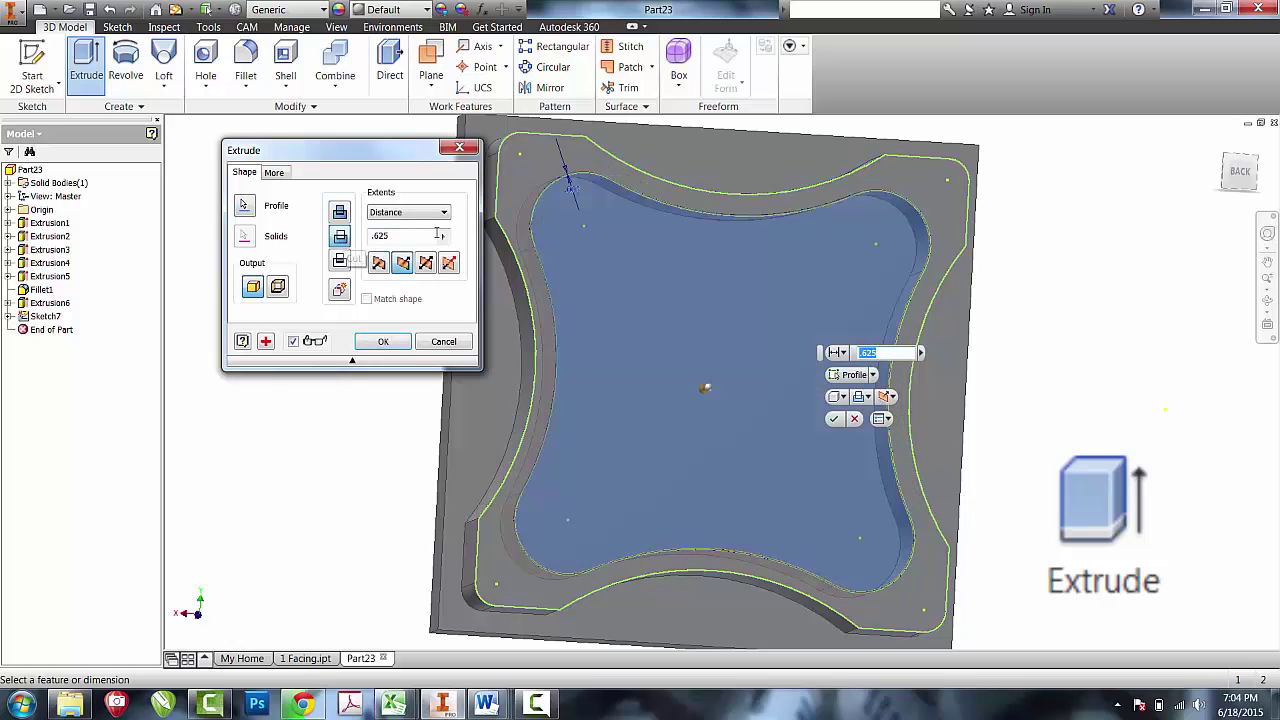
left_click_drag(433, 238, 362, 240)
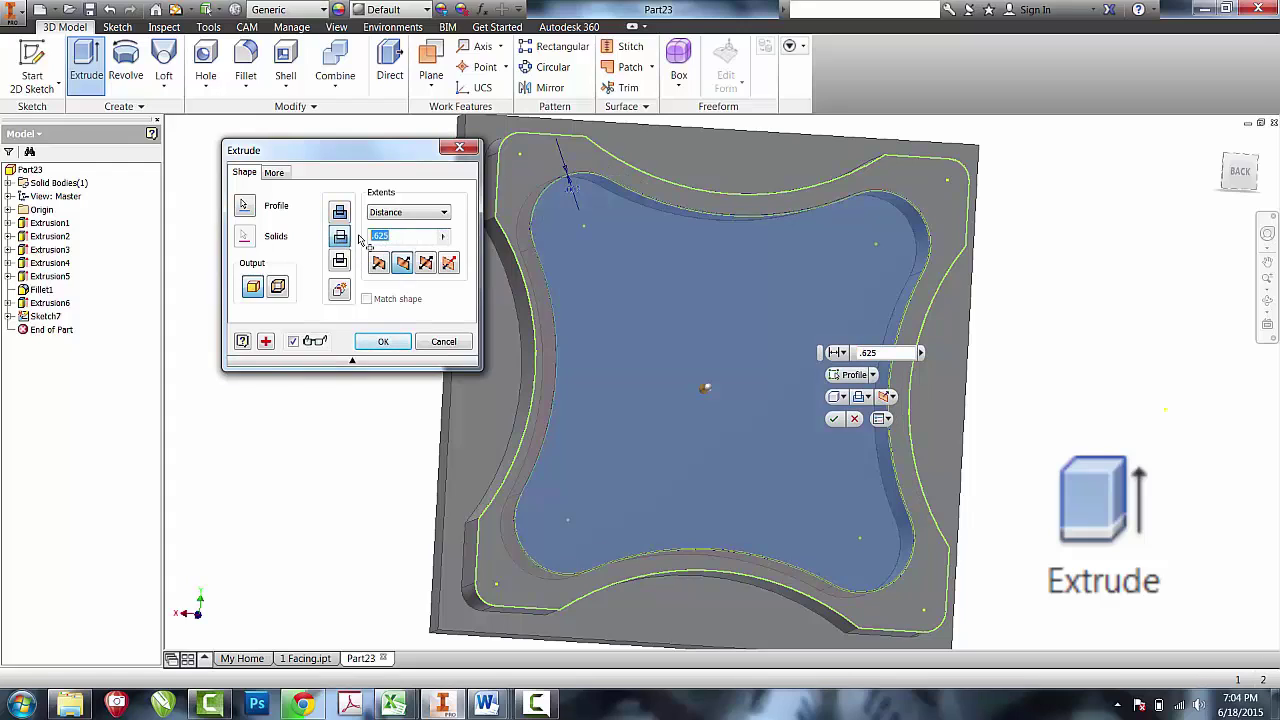
type(".")
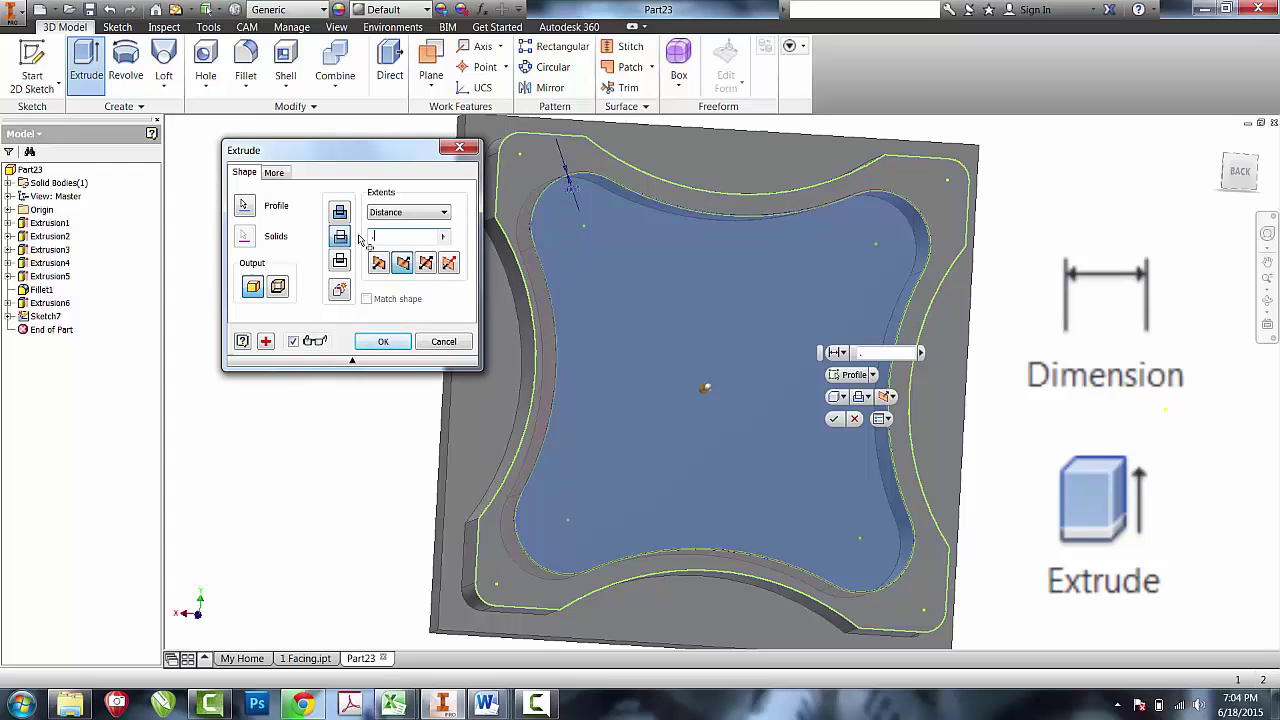
type("25")
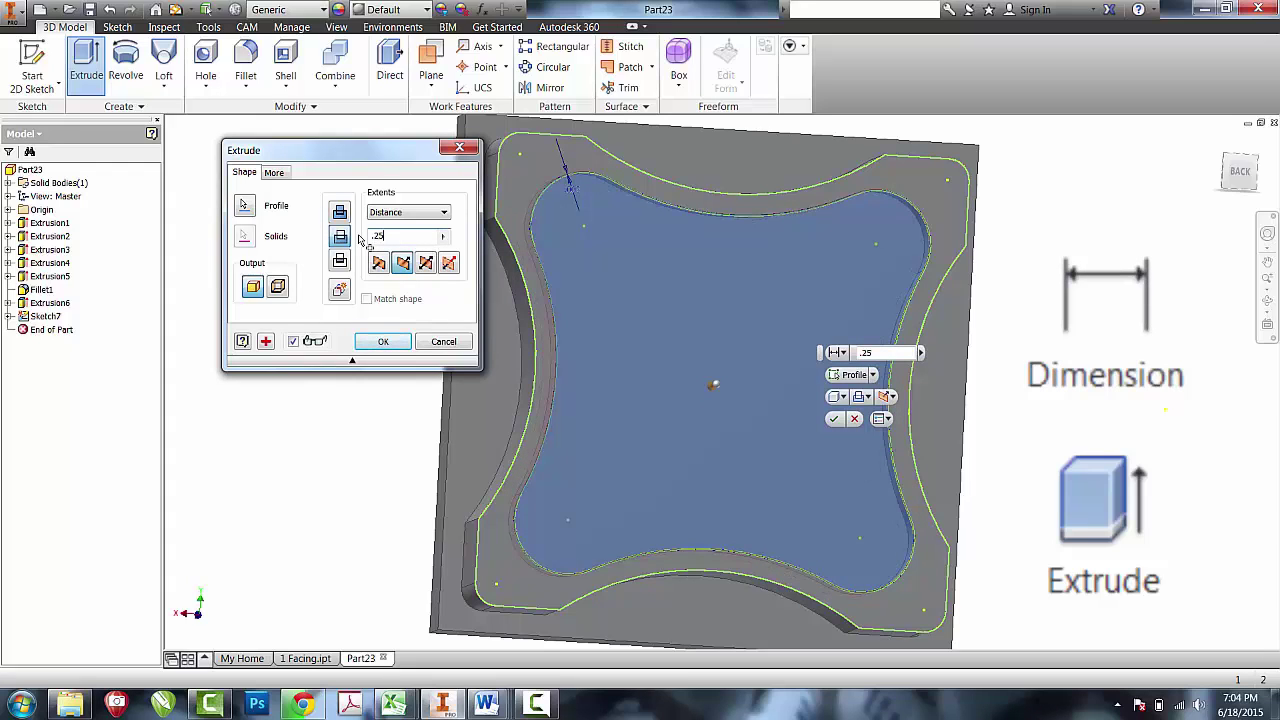
type("+")
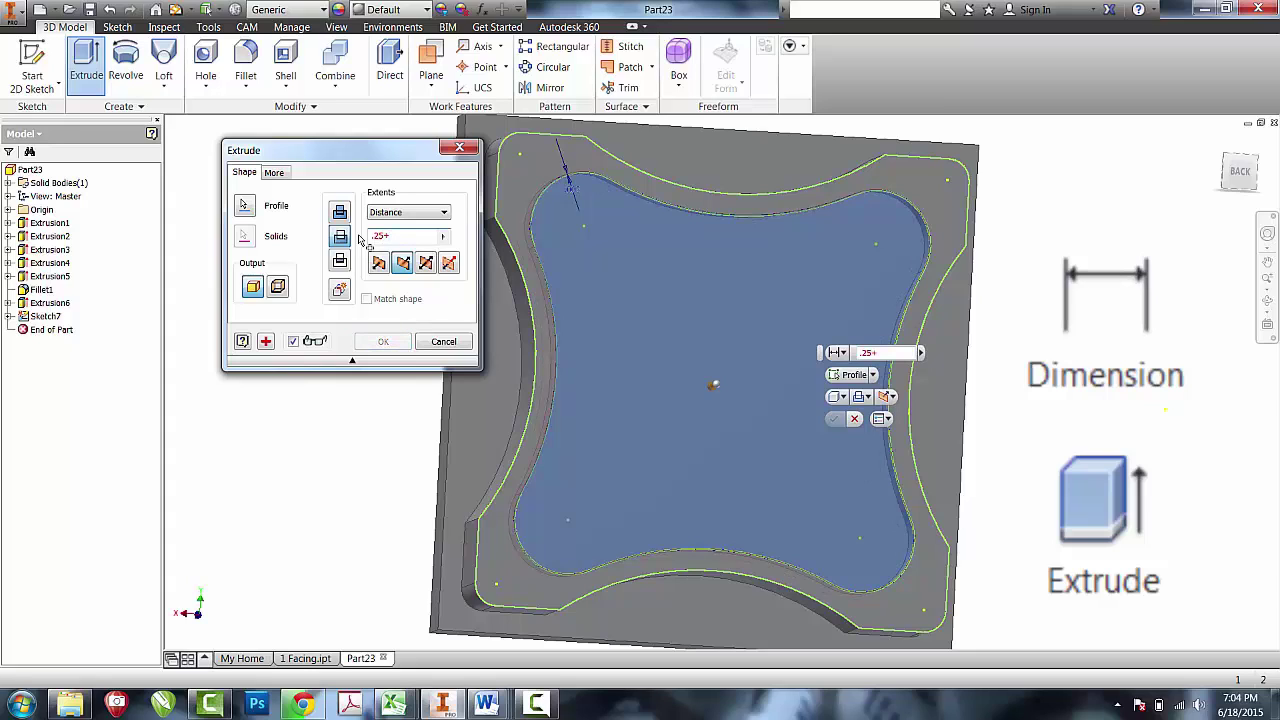
type(".0625")
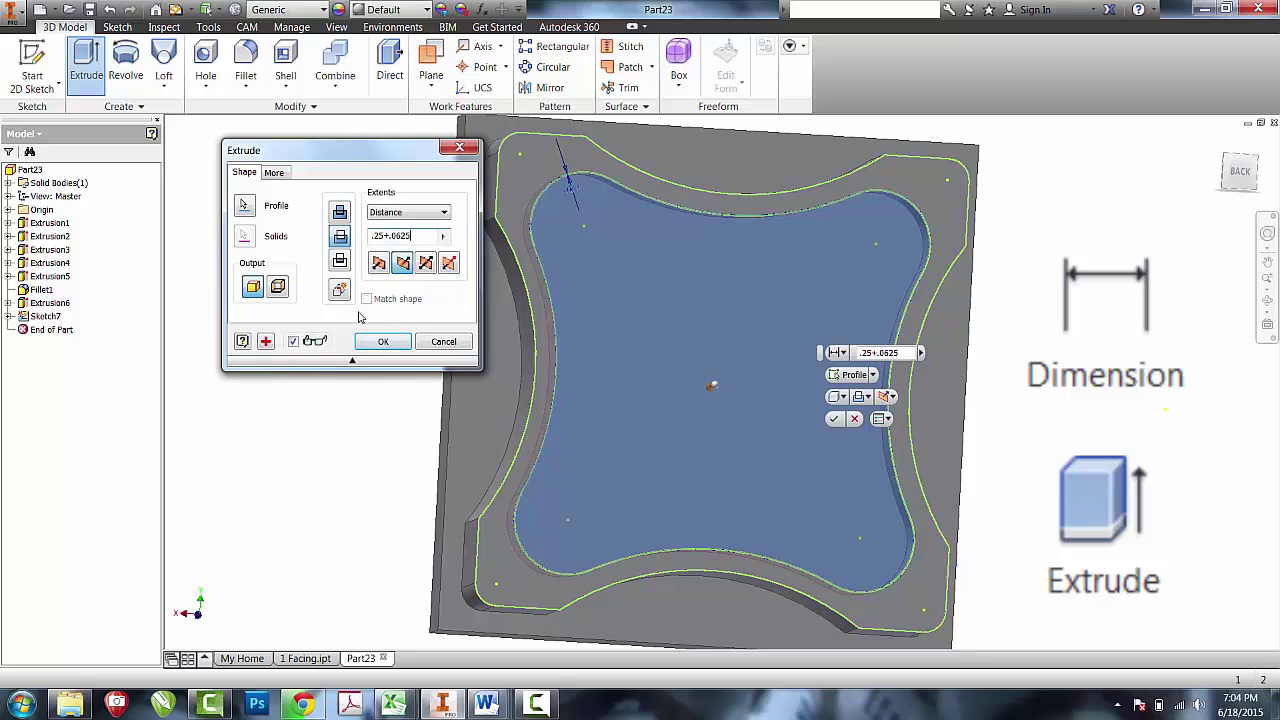
left_click(367, 341)
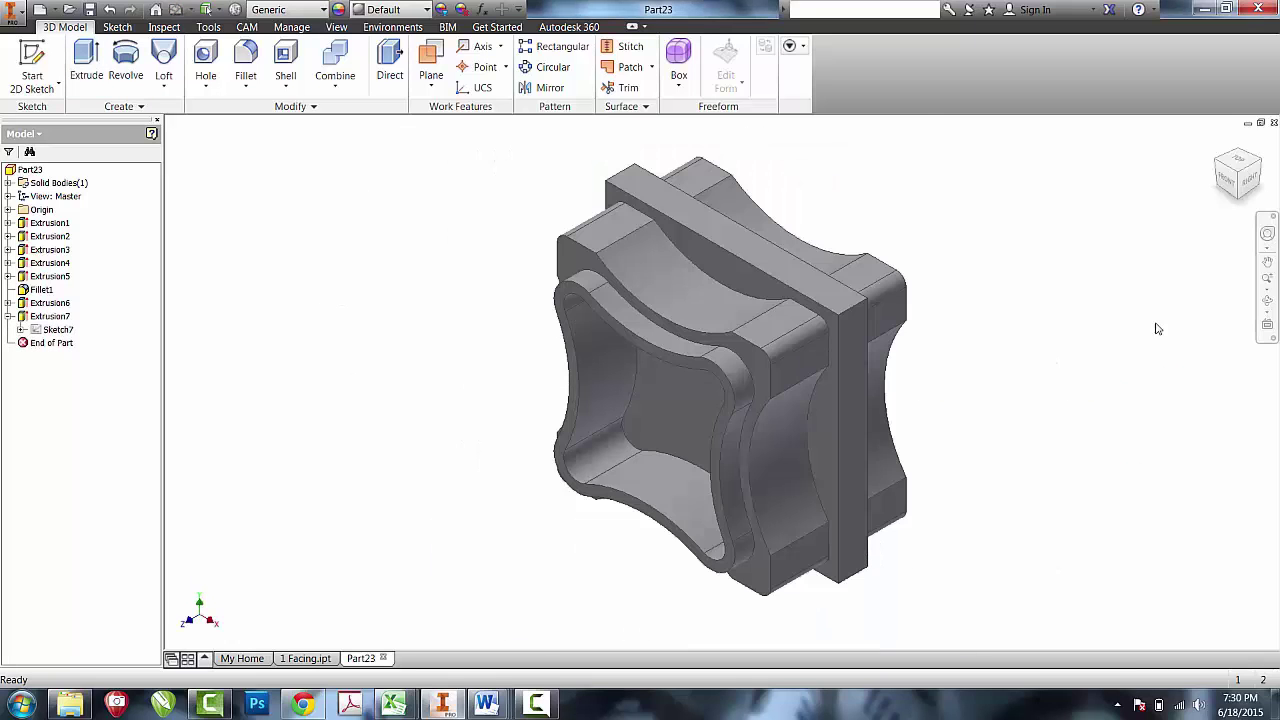
- Free-orbit the part to inspect the pocketed back boss from the other side
left_click(1267, 303)
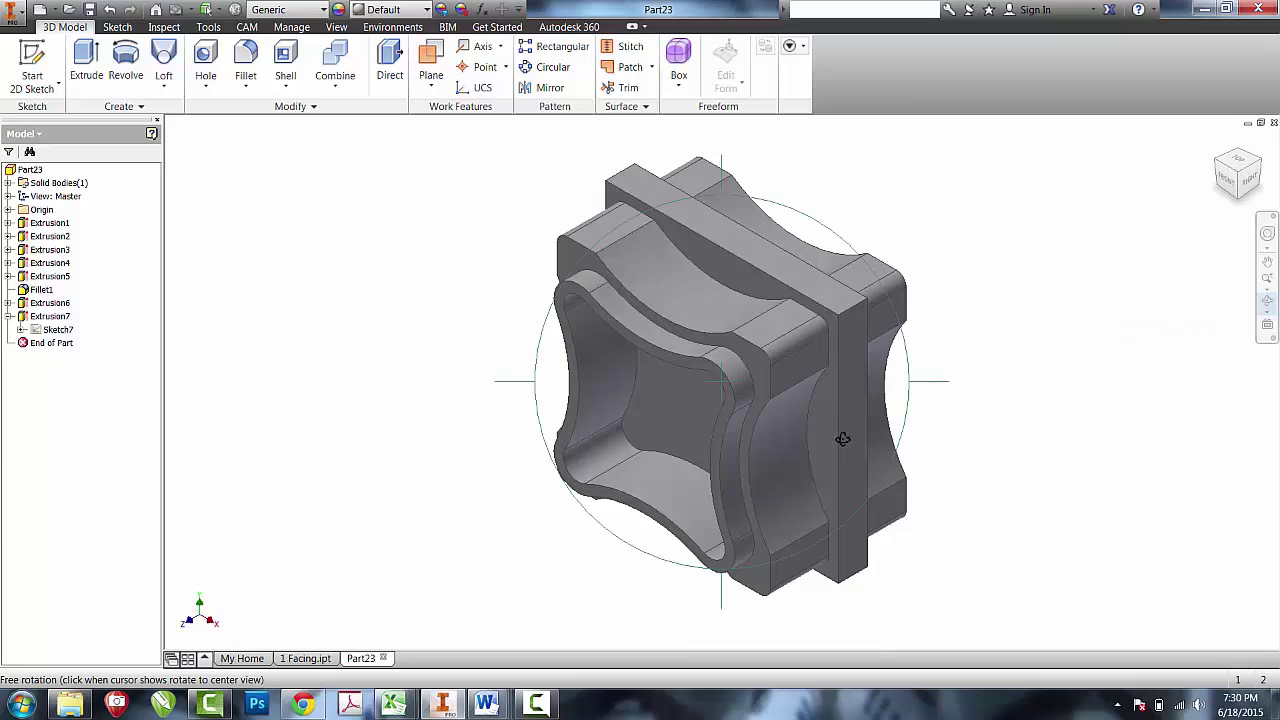
left_click_drag(844, 418, 720, 434)
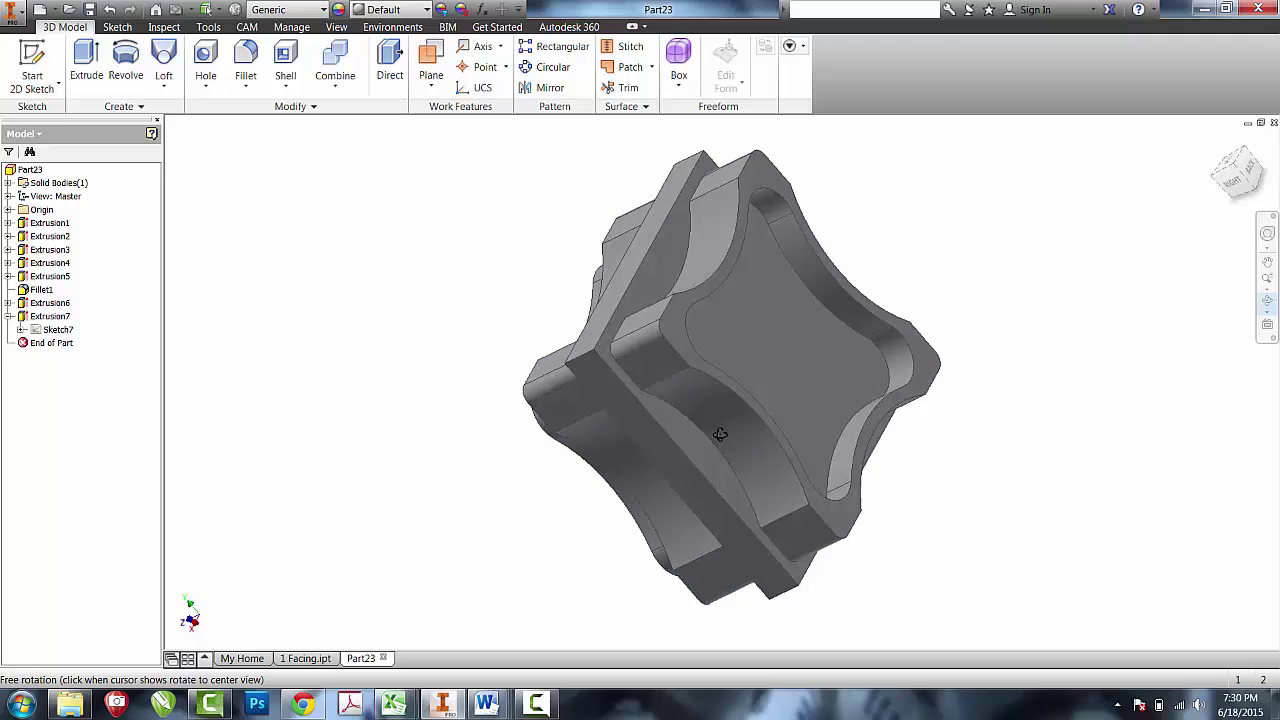
left_click_drag(720, 434, 716, 410)
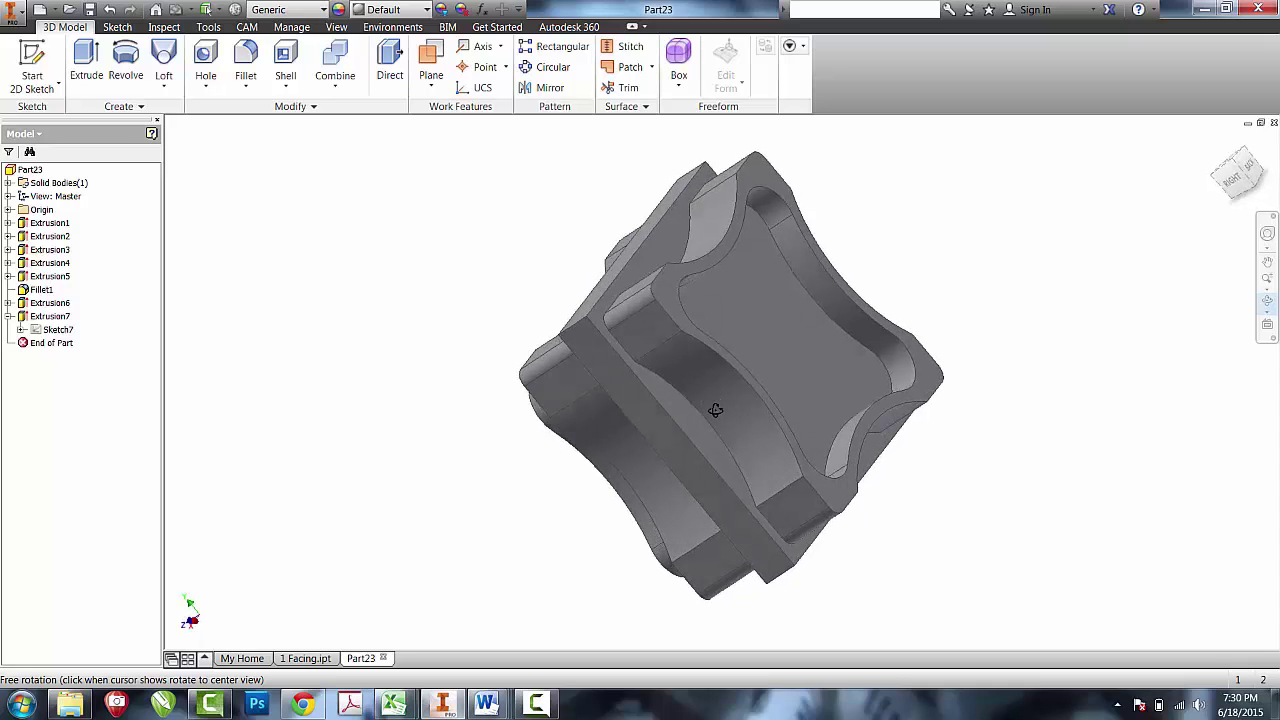